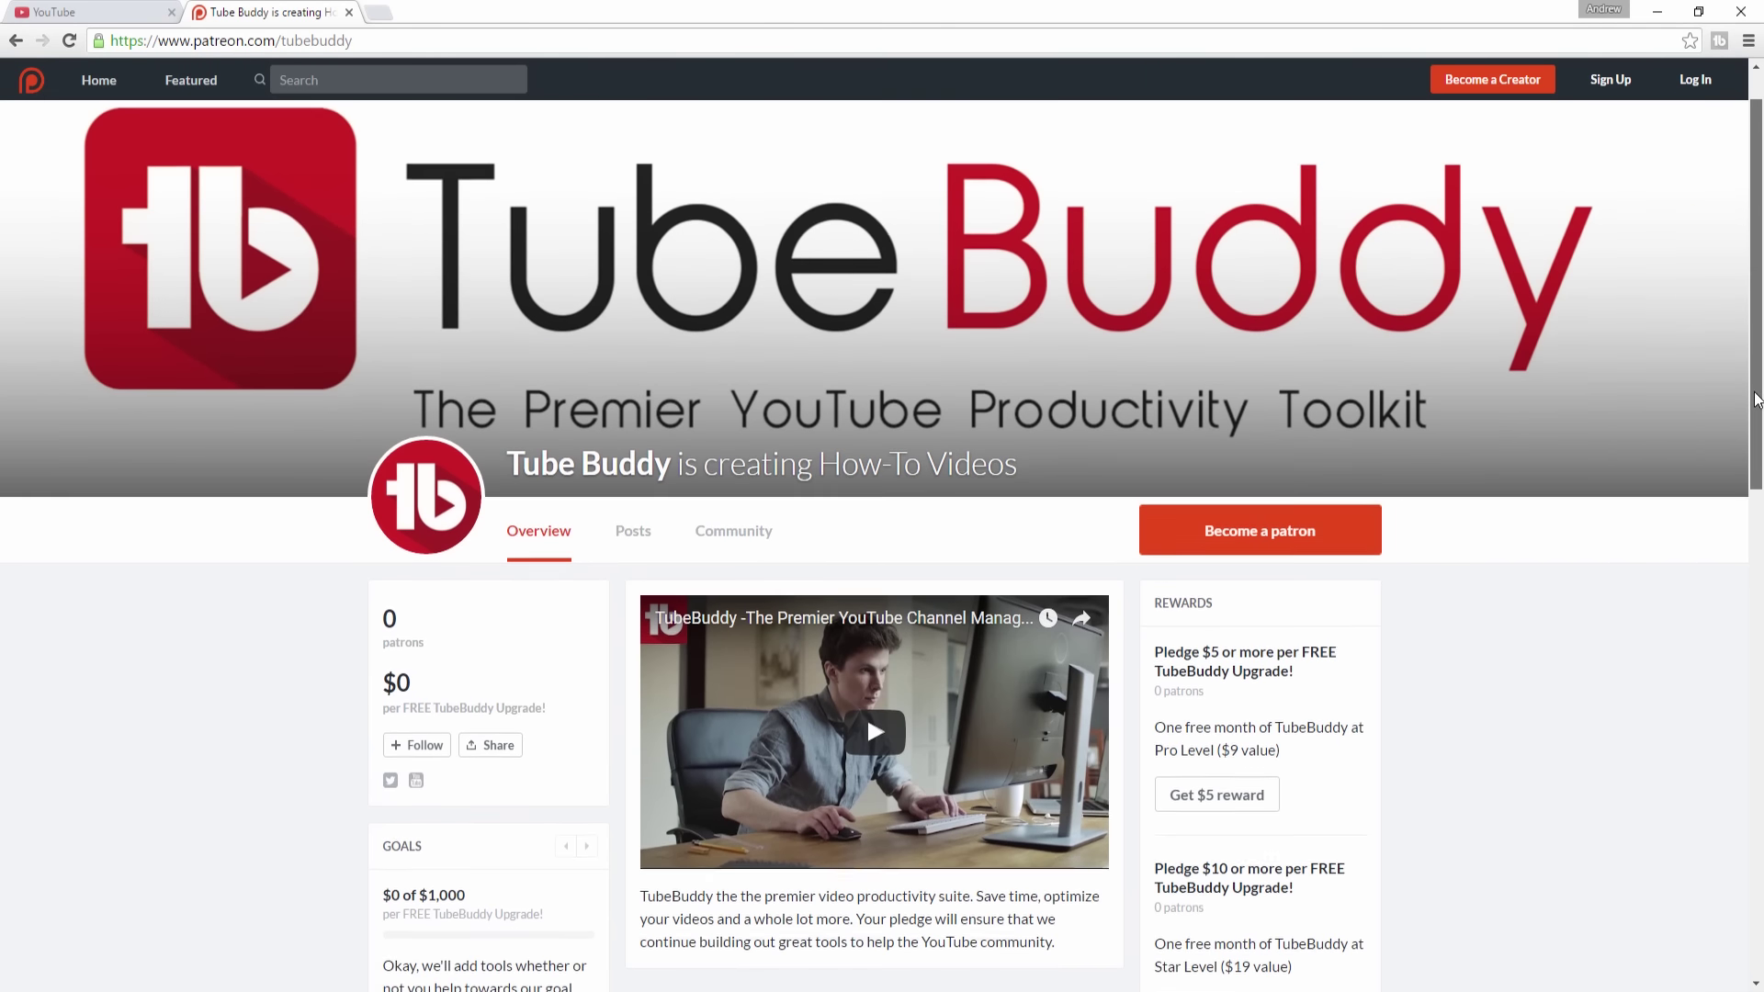
View the Tube Buddy Patreon creator page and select its web address for replacement.
{"action": "left_click_drag", "start_coordinate": [1756, 399], "coordinate": [1700, 347]}
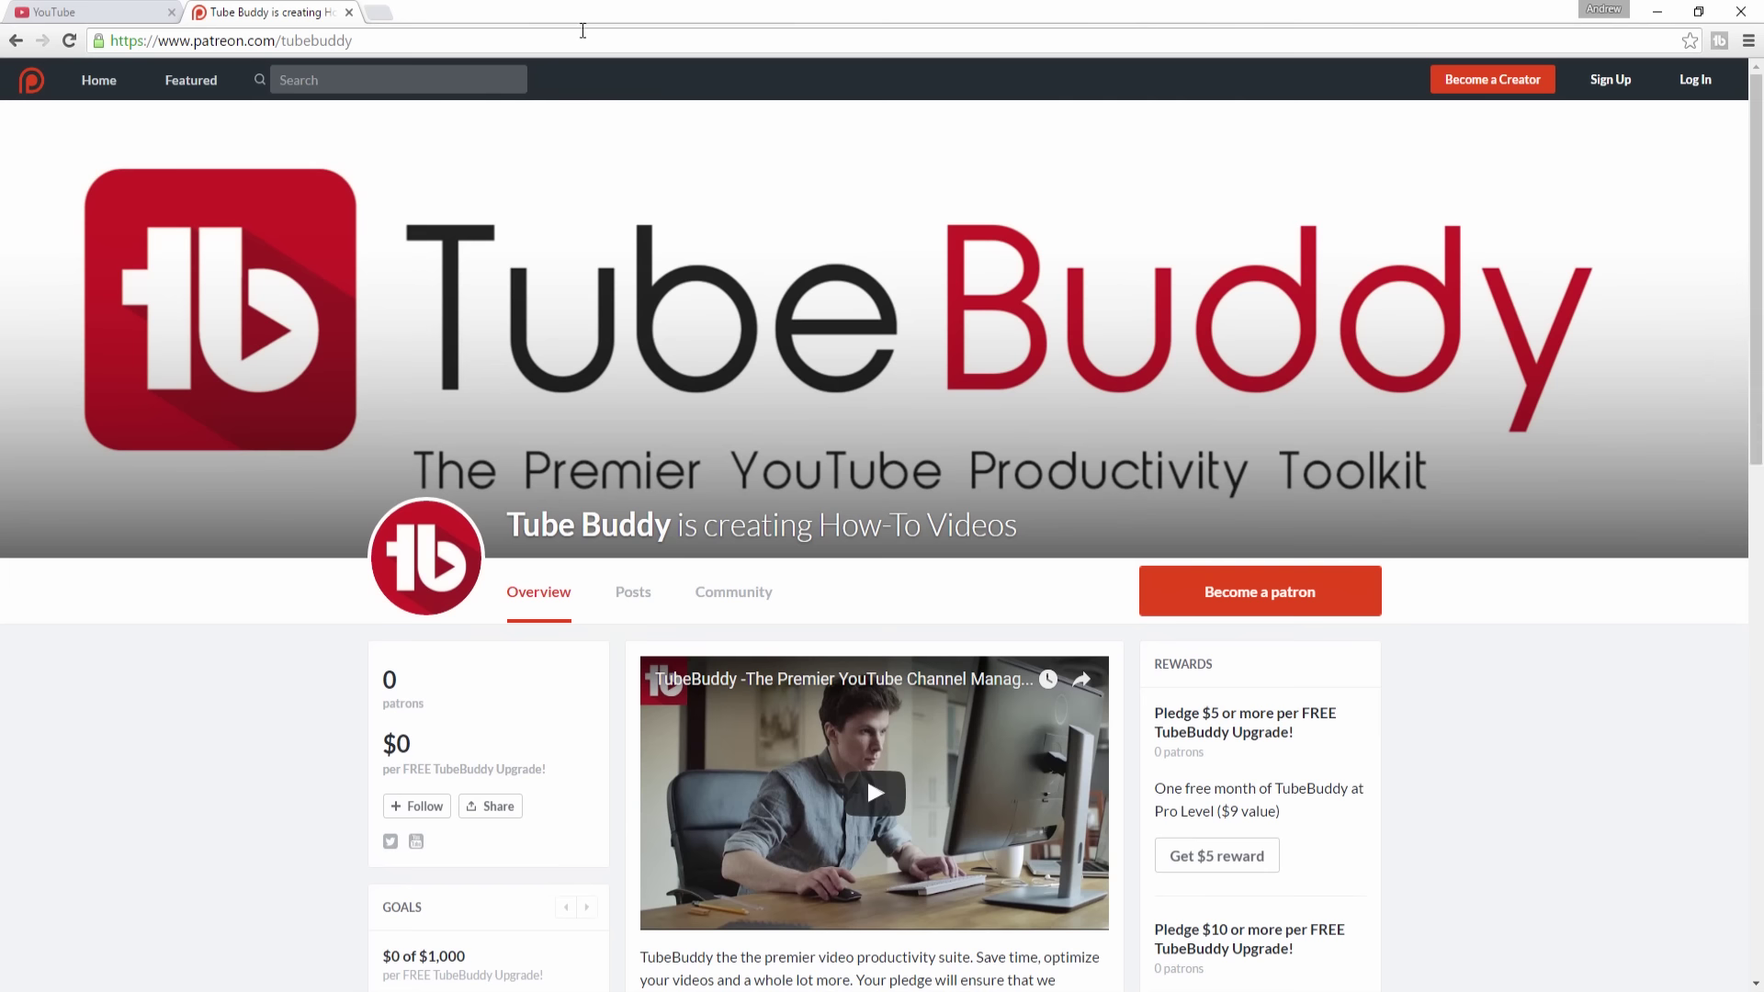
{"action": "left_click", "coordinate": [569, 41]}
Go to tubebuddy.com/tools, browse the Bulk Processing tools, then return to the TubeBuddy homepage.
{"action": "type", "text": "tubebuddy.com/tools"}
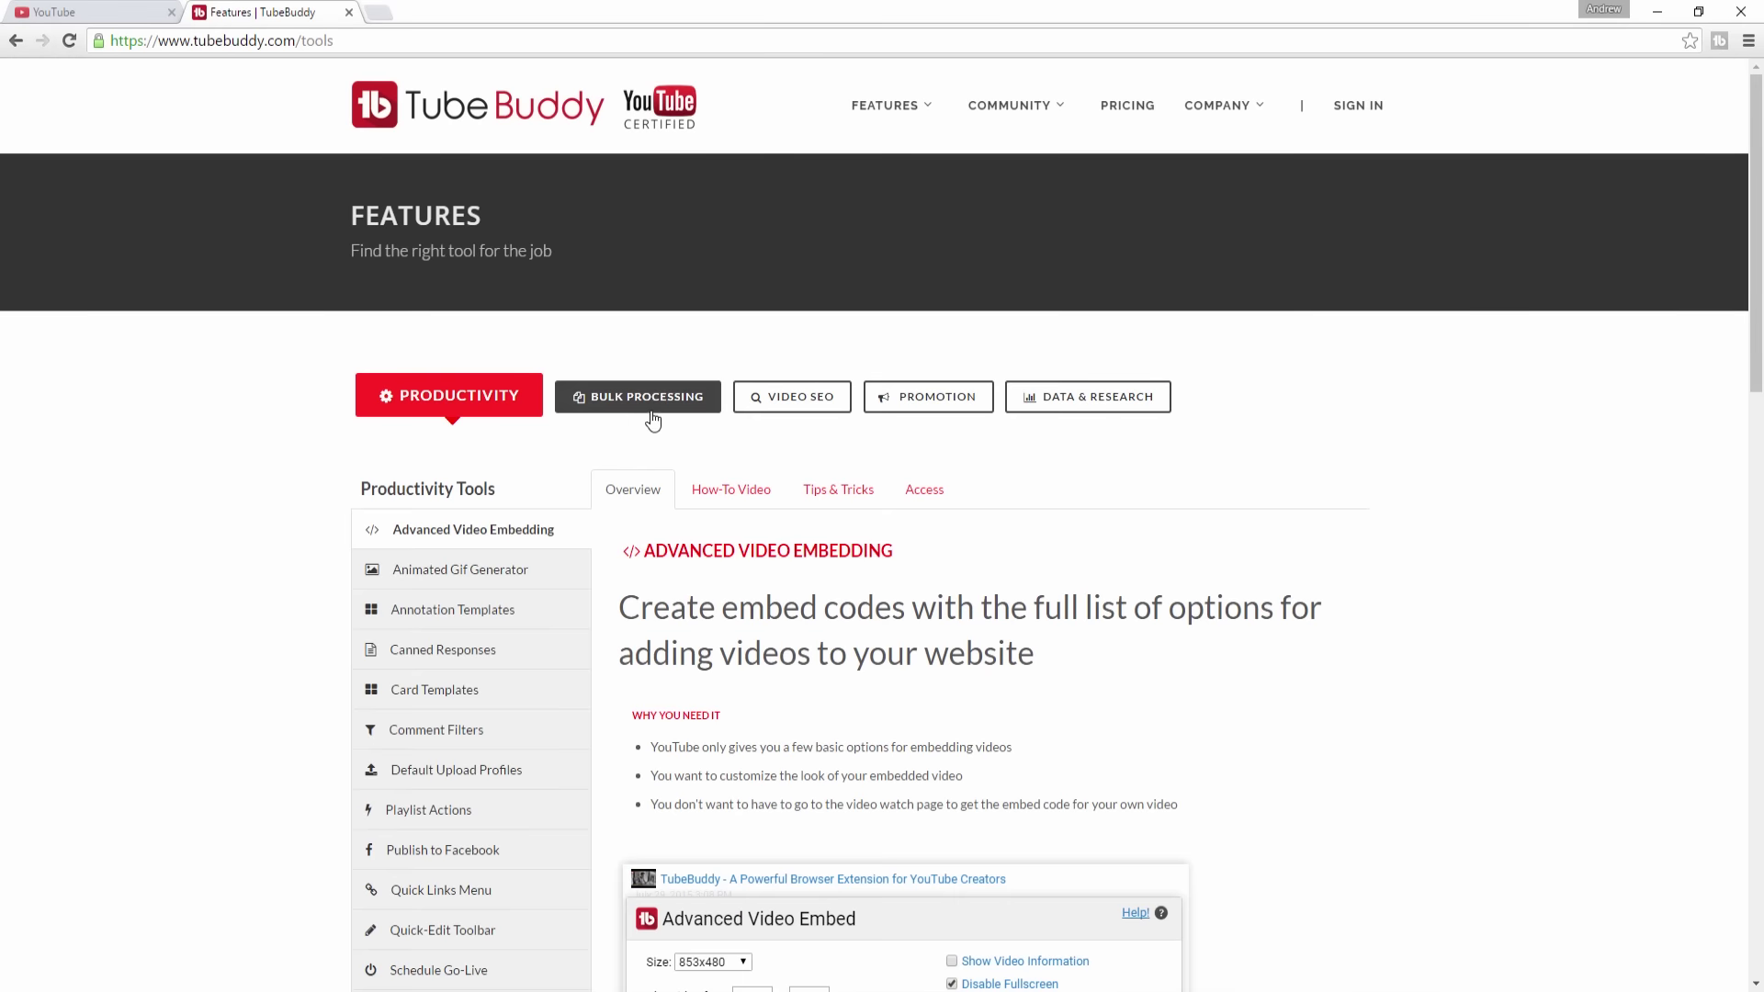
{"action": "left_click", "coordinate": [650, 413]}
{"action": "scroll", "coordinate": [630, 487], "scroll_direction": "down", "scroll_amount": 10}
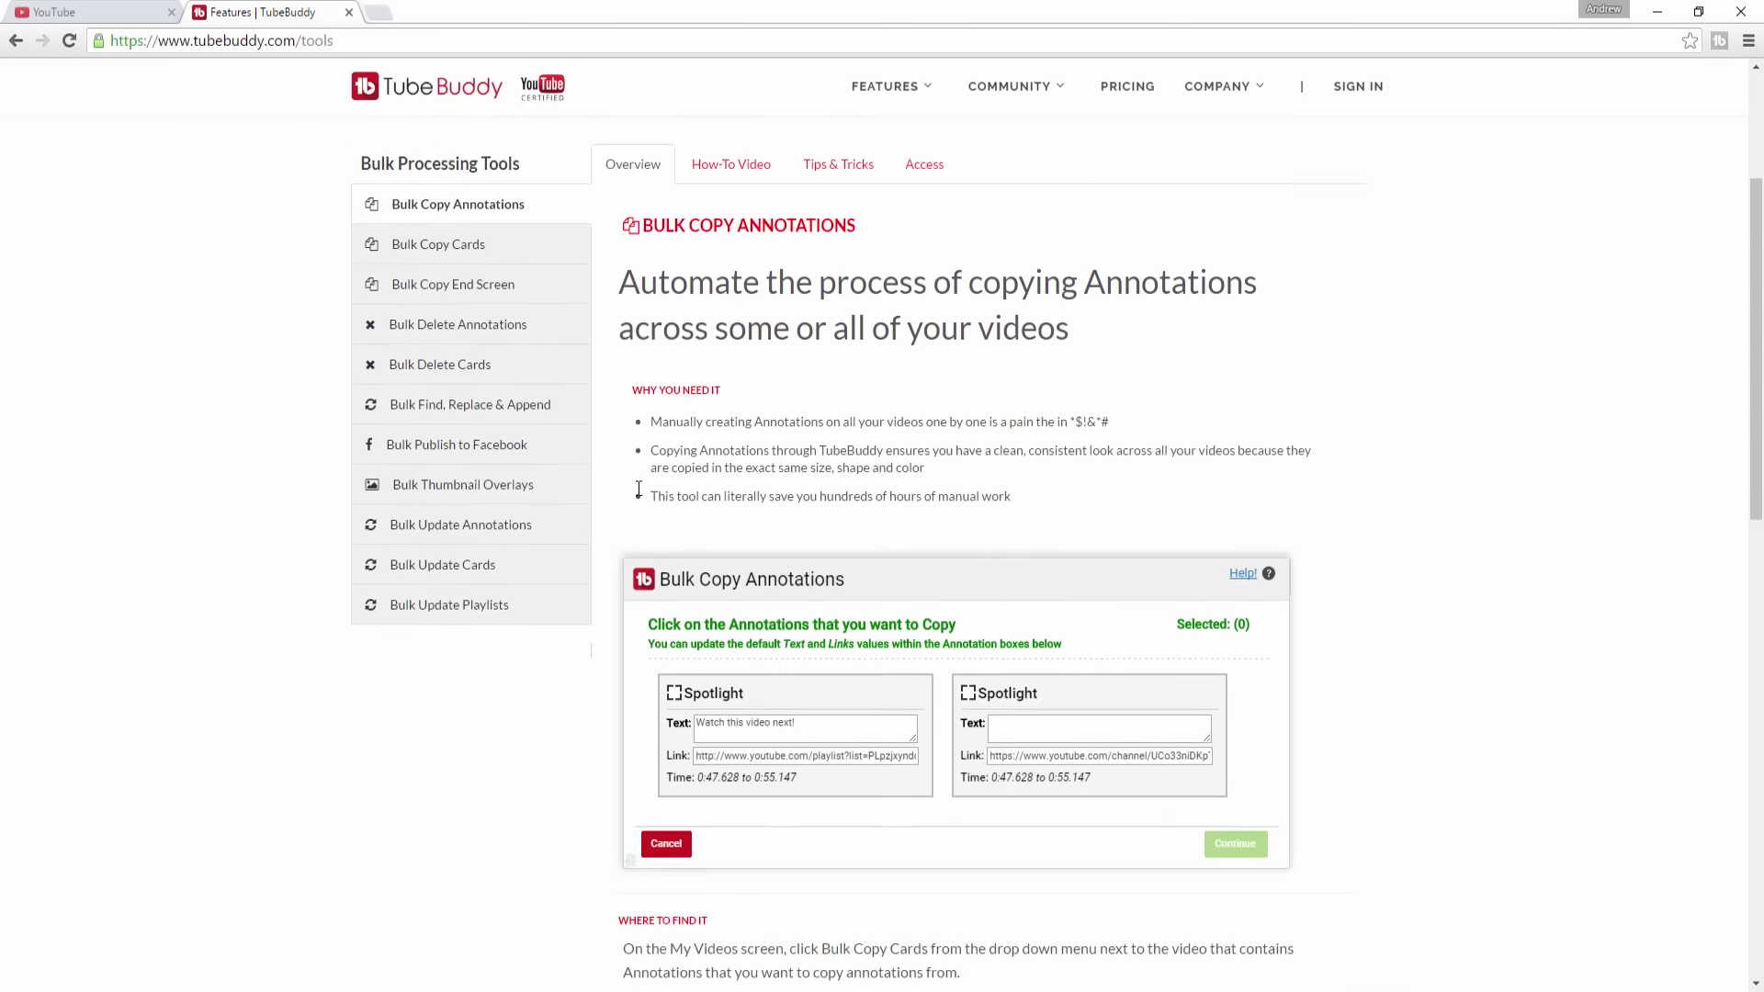
{"action": "scroll", "coordinate": [630, 487], "scroll_direction": "down", "scroll_amount": 5}
{"action": "scroll", "coordinate": [630, 487], "scroll_direction": "up", "scroll_amount": 15}
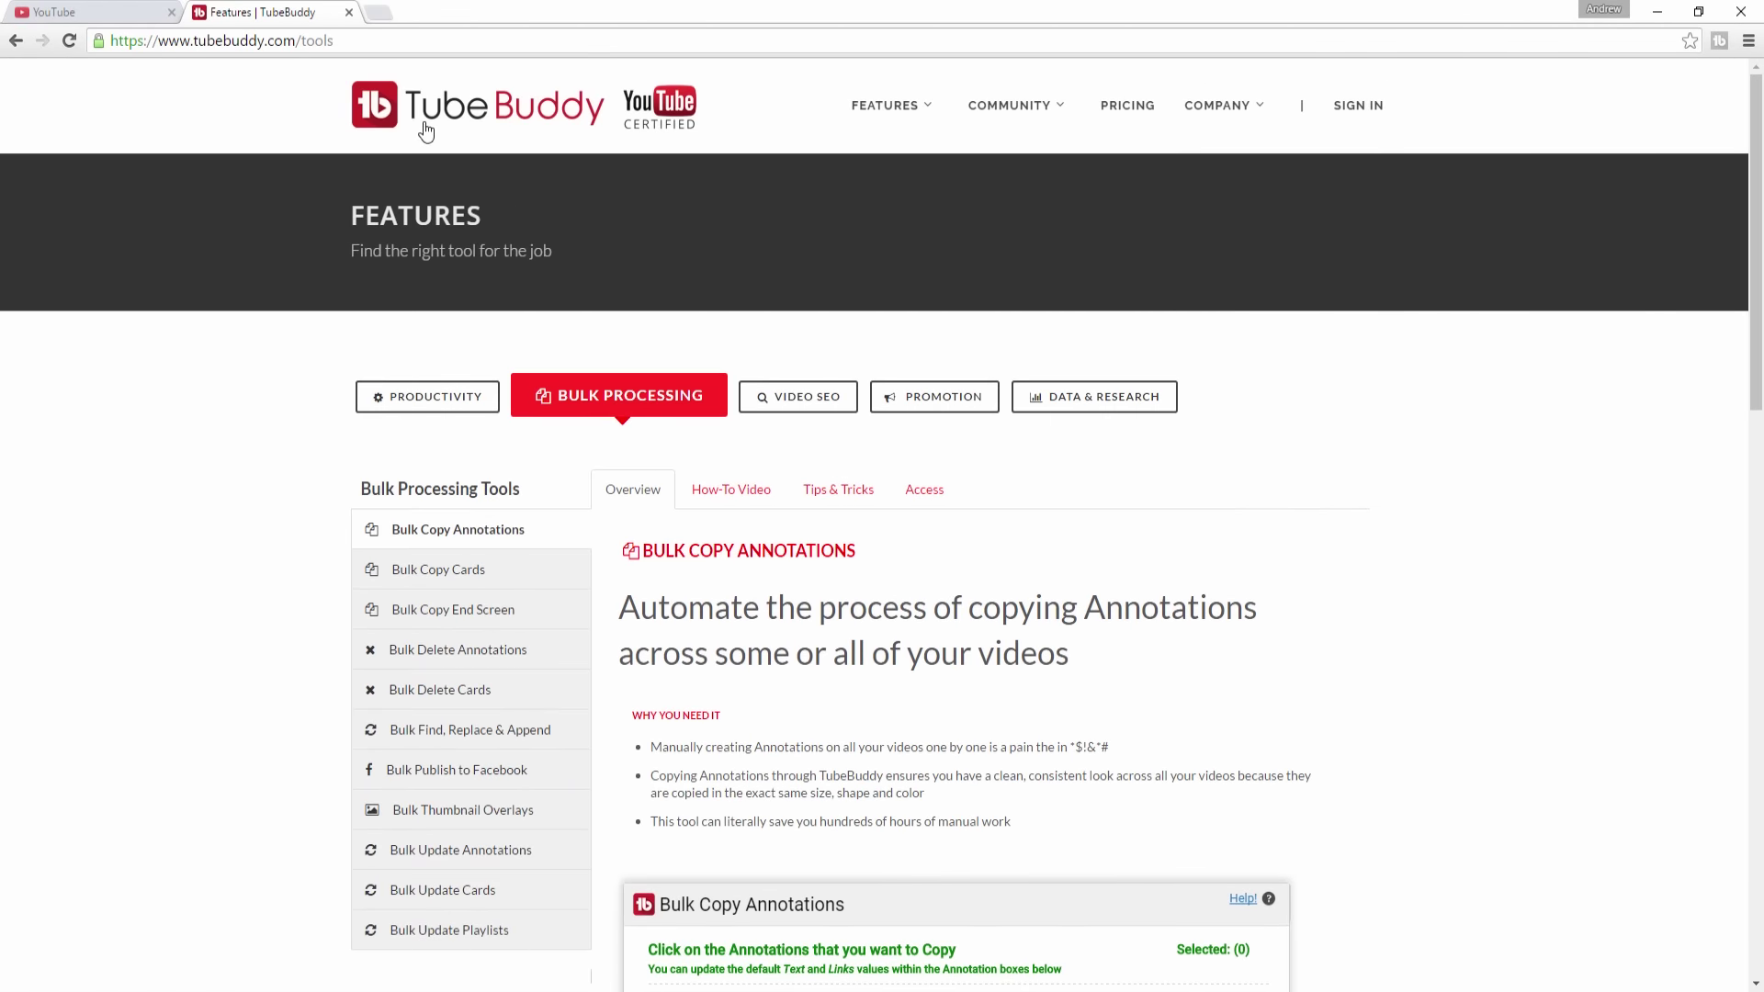
{"action": "left_click", "coordinate": [425, 129]}
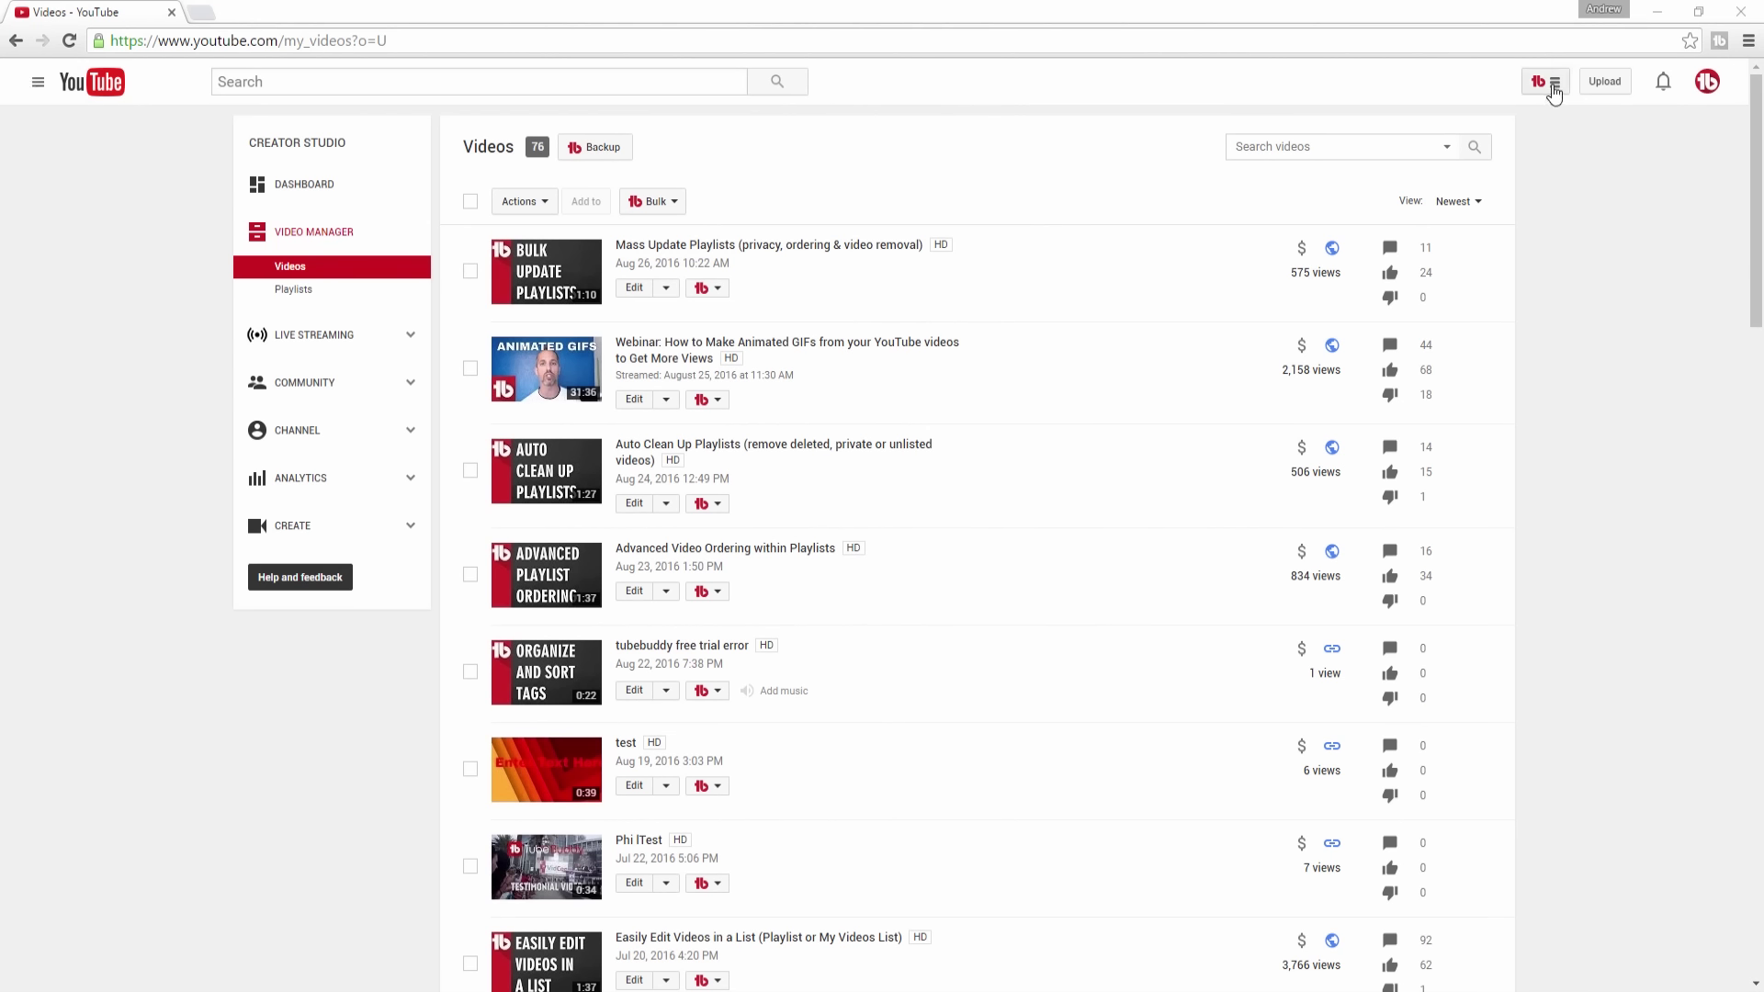
Check the TubeBuddy tools overview and the webinar video's tools list, then close both.
{"action": "left_click", "coordinate": [1552, 82]}
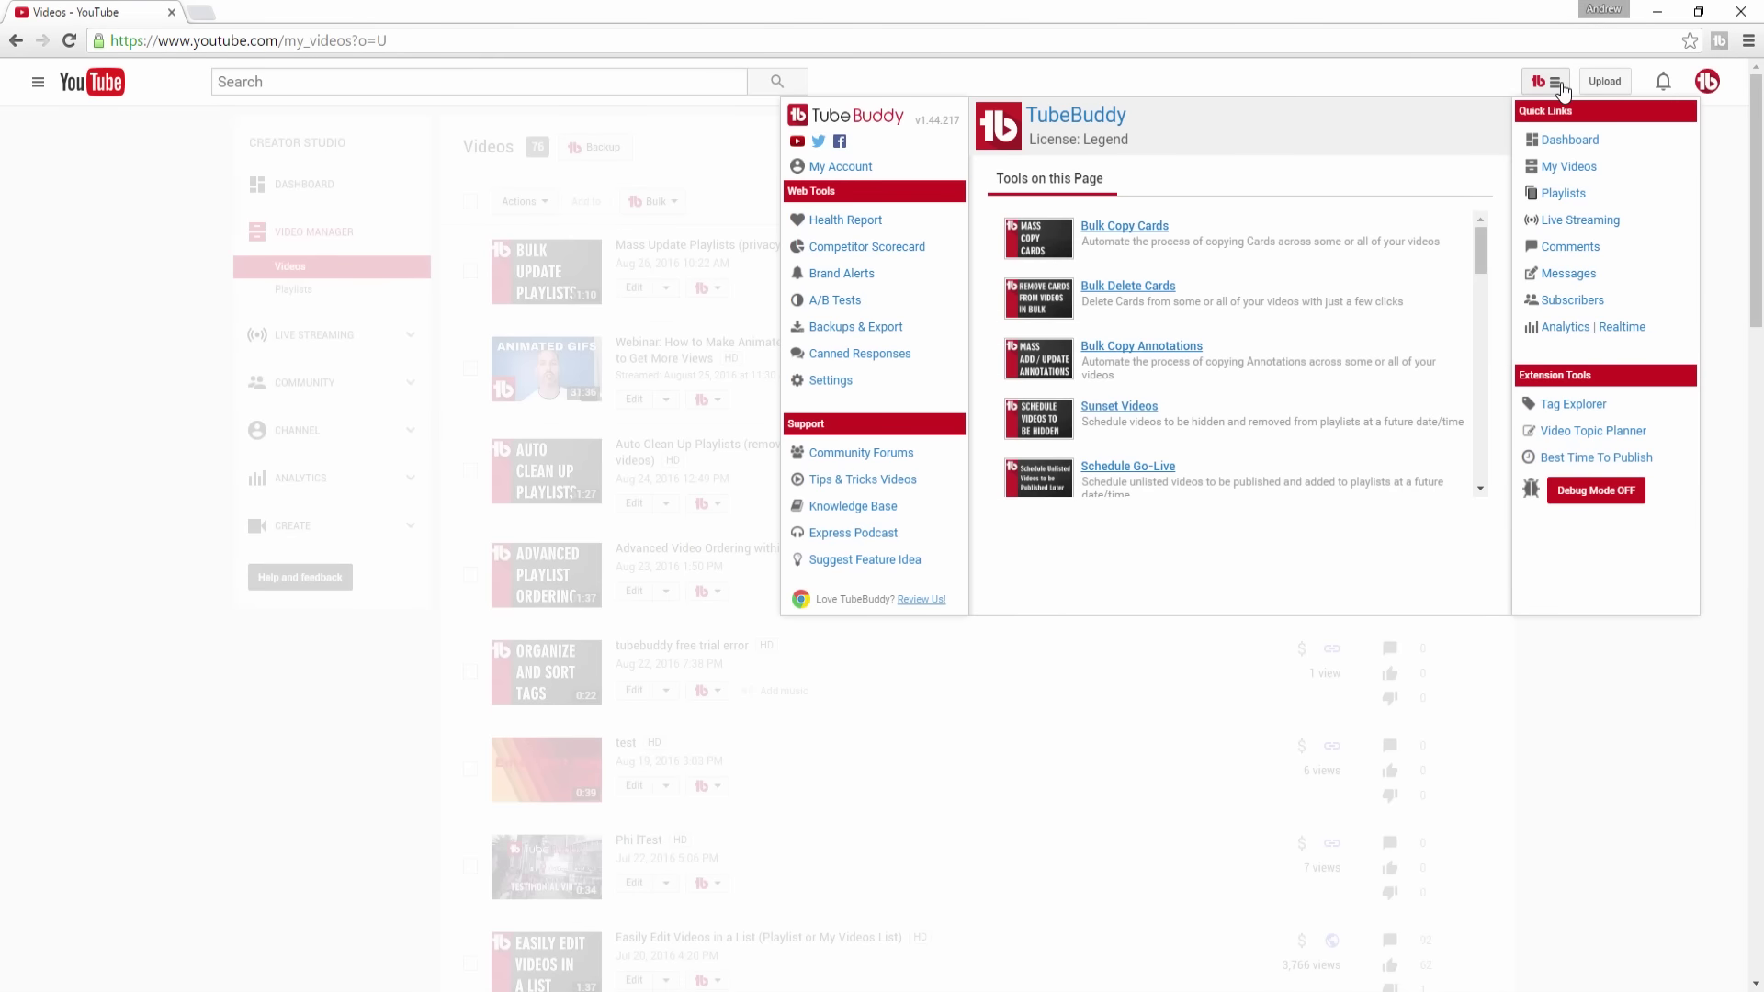
{"action": "left_click", "coordinate": [1552, 82]}
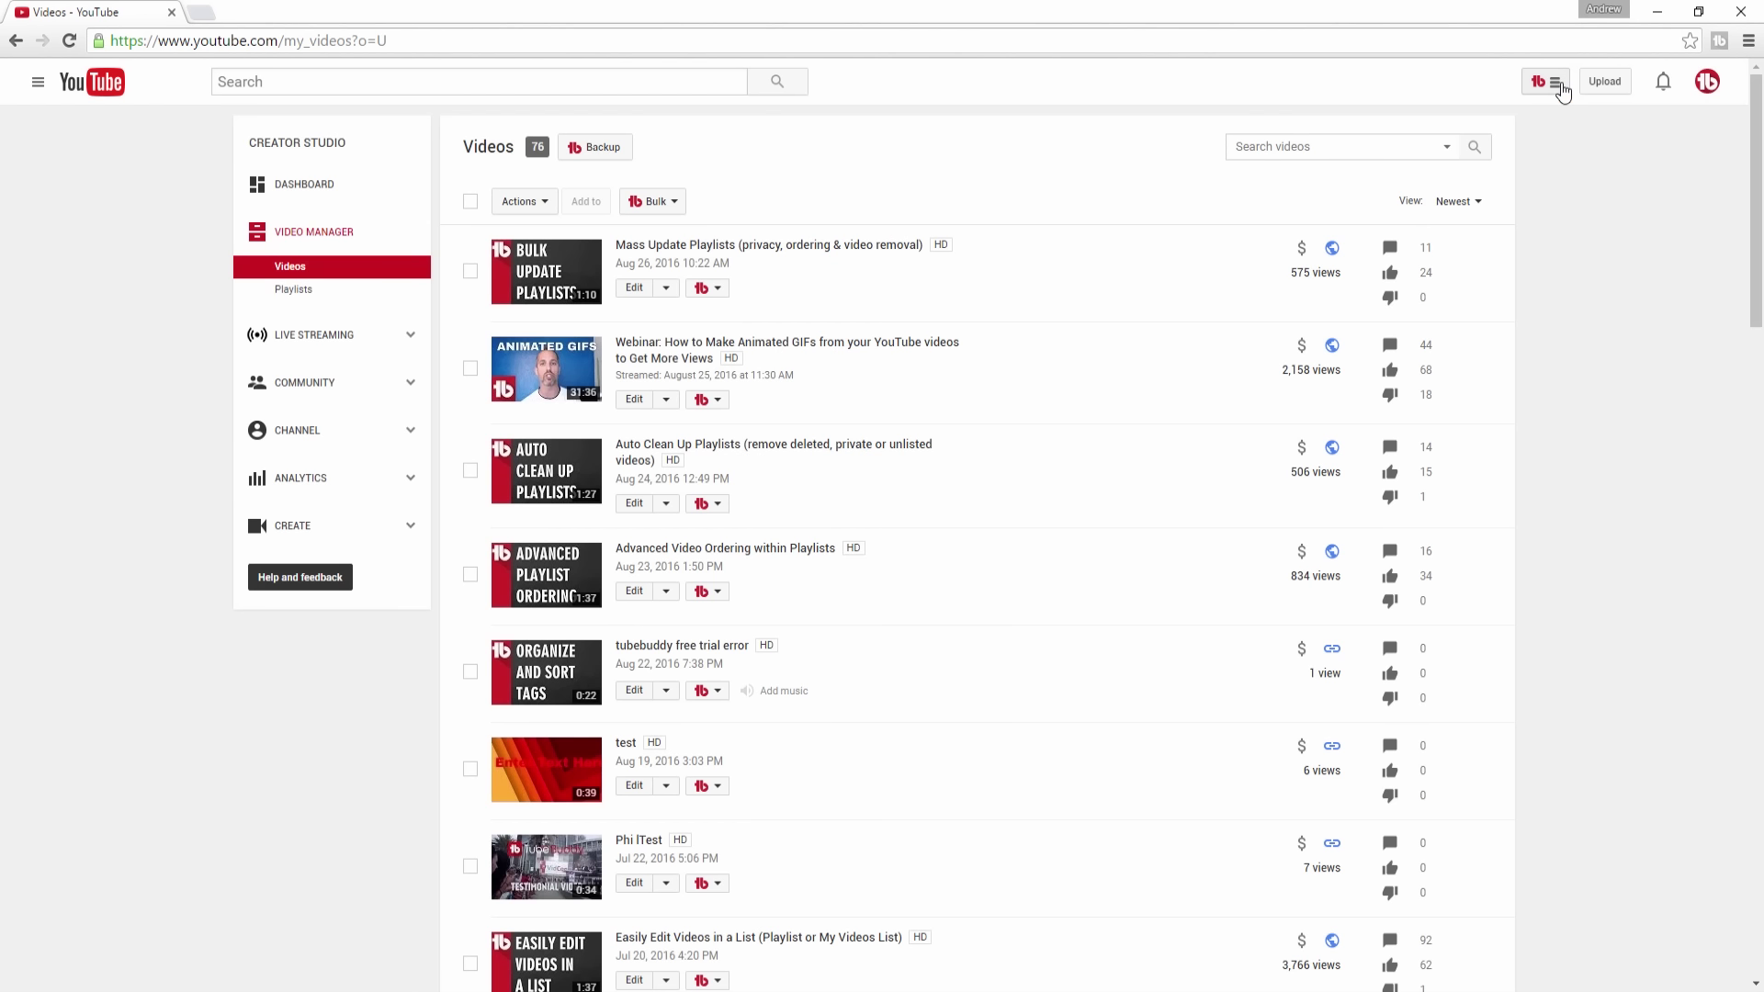
{"action": "left_click", "coordinate": [704, 400]}
{"action": "left_click", "coordinate": [801, 397]}
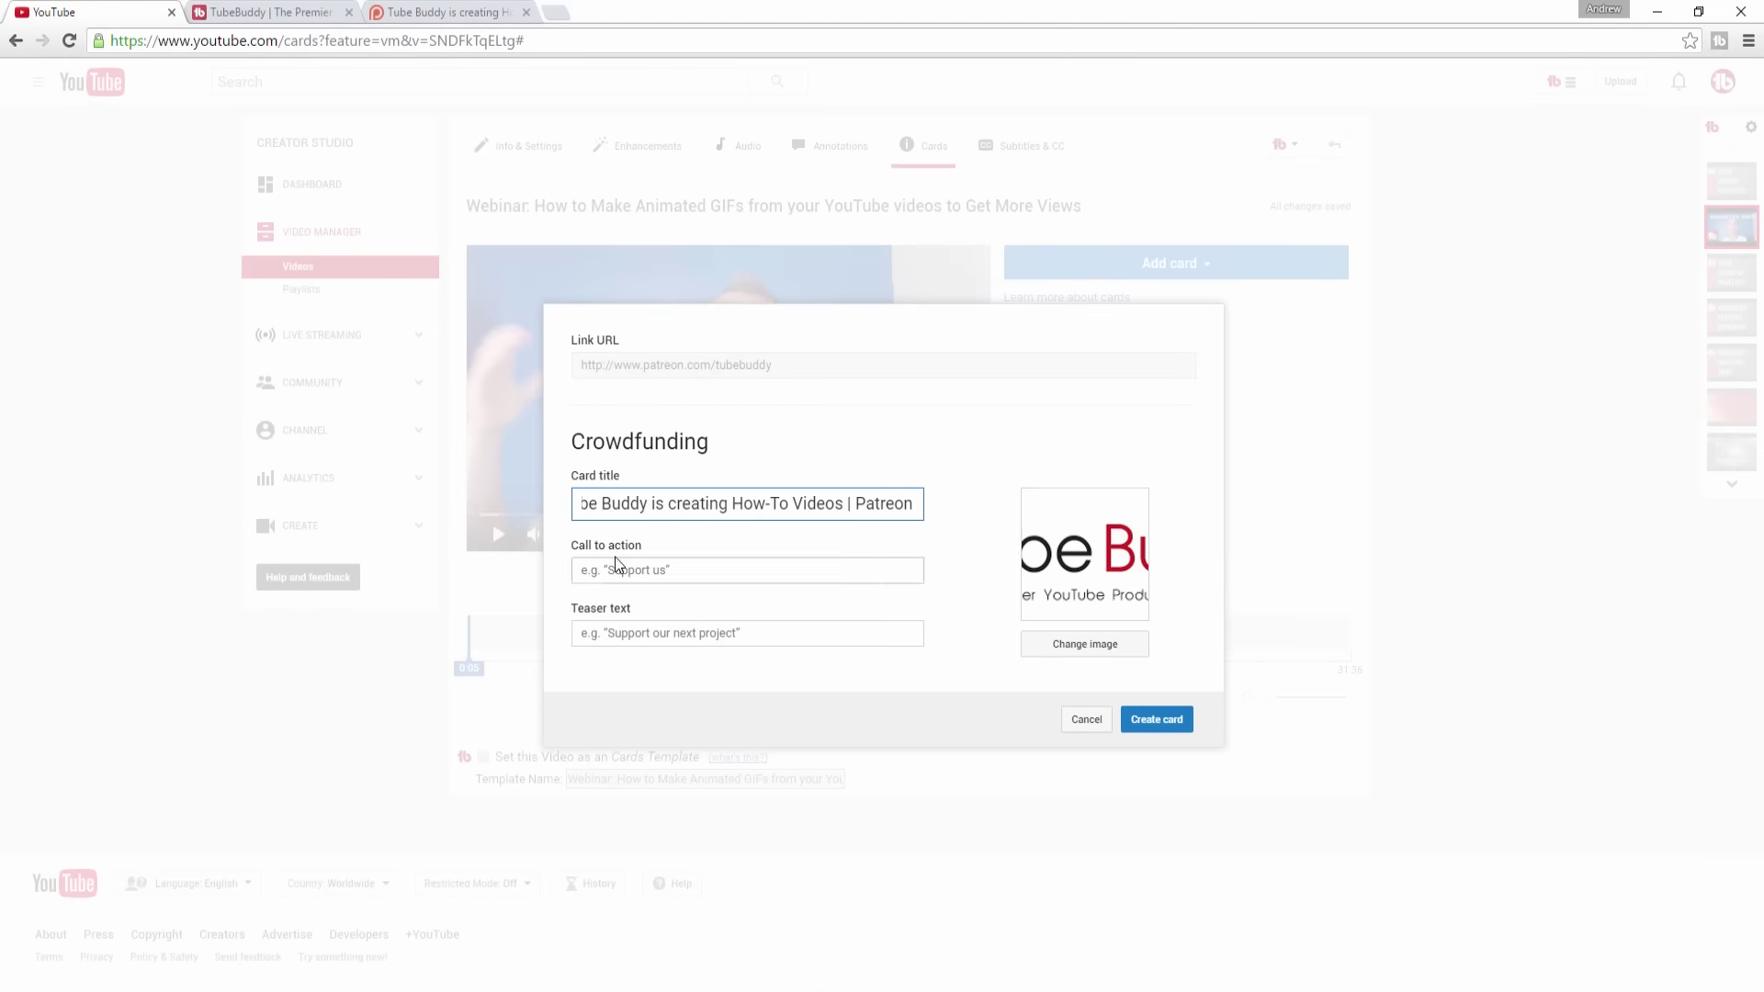
Create the Patreon crowdfunding card with call to action 'Check us out!' and teaser 'Patreon?'.
{"action": "left_click", "coordinate": [720, 571]}
{"action": "type", "text": "Check us out!"}
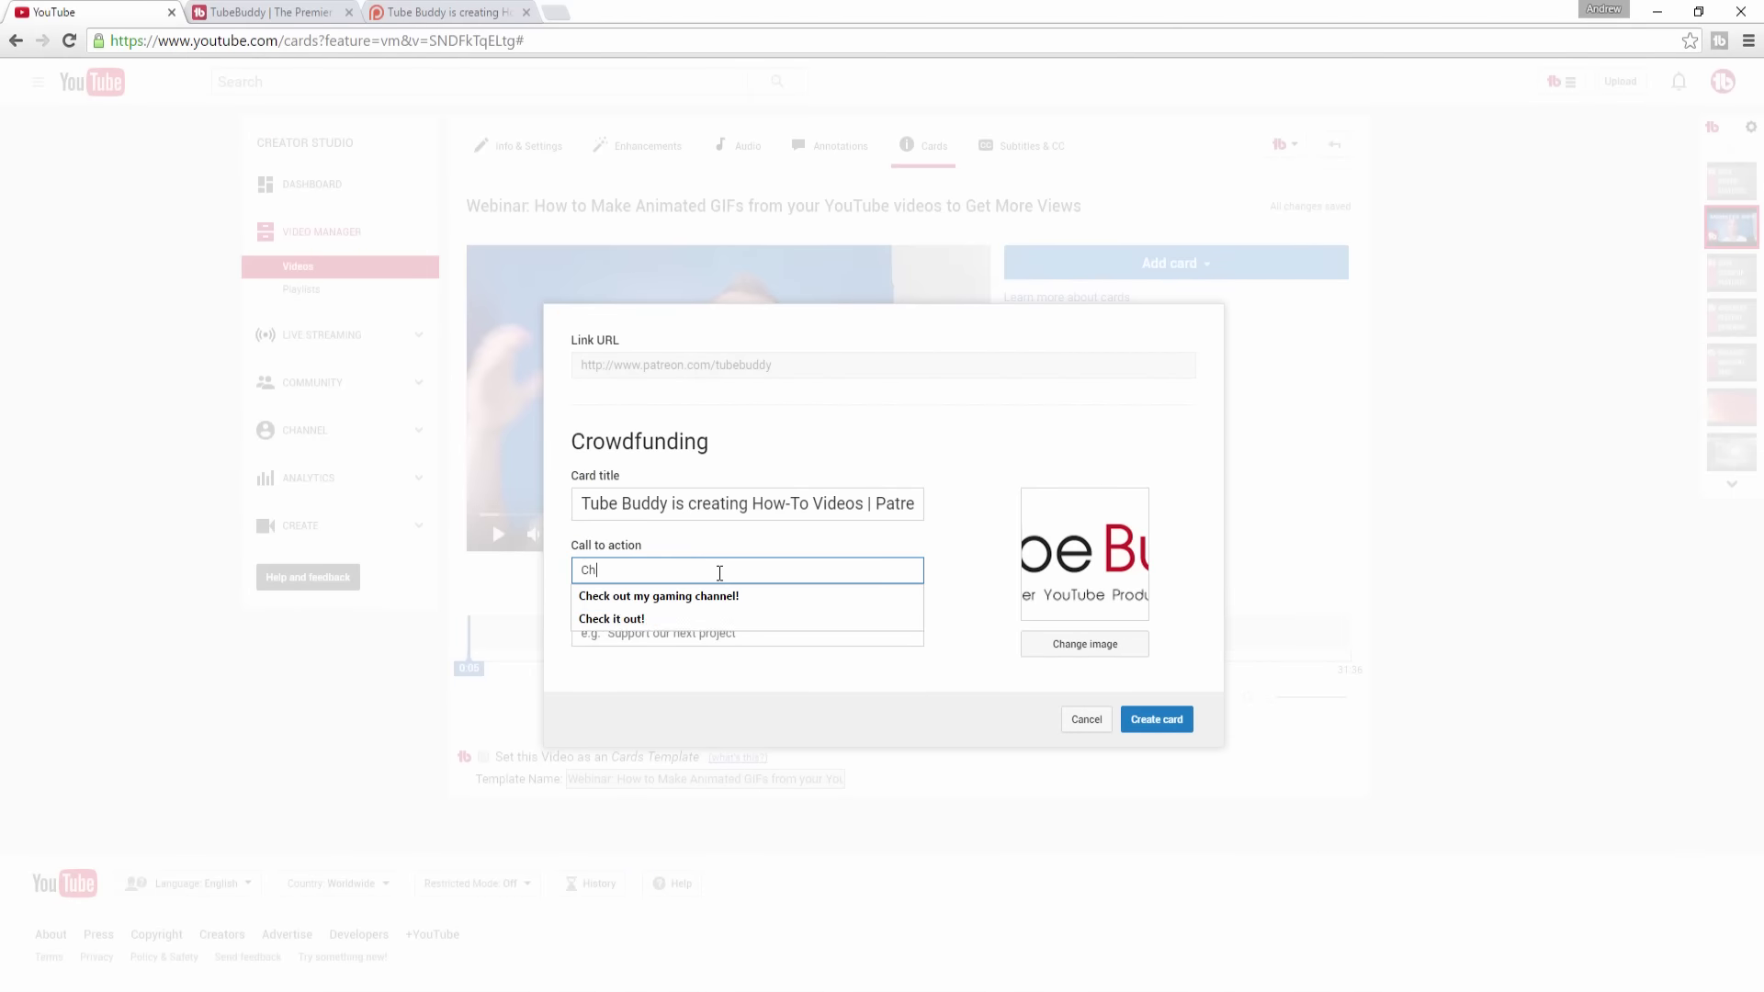
{"action": "left_click", "coordinate": [729, 630]}
{"action": "type", "text": "Patreon?"}
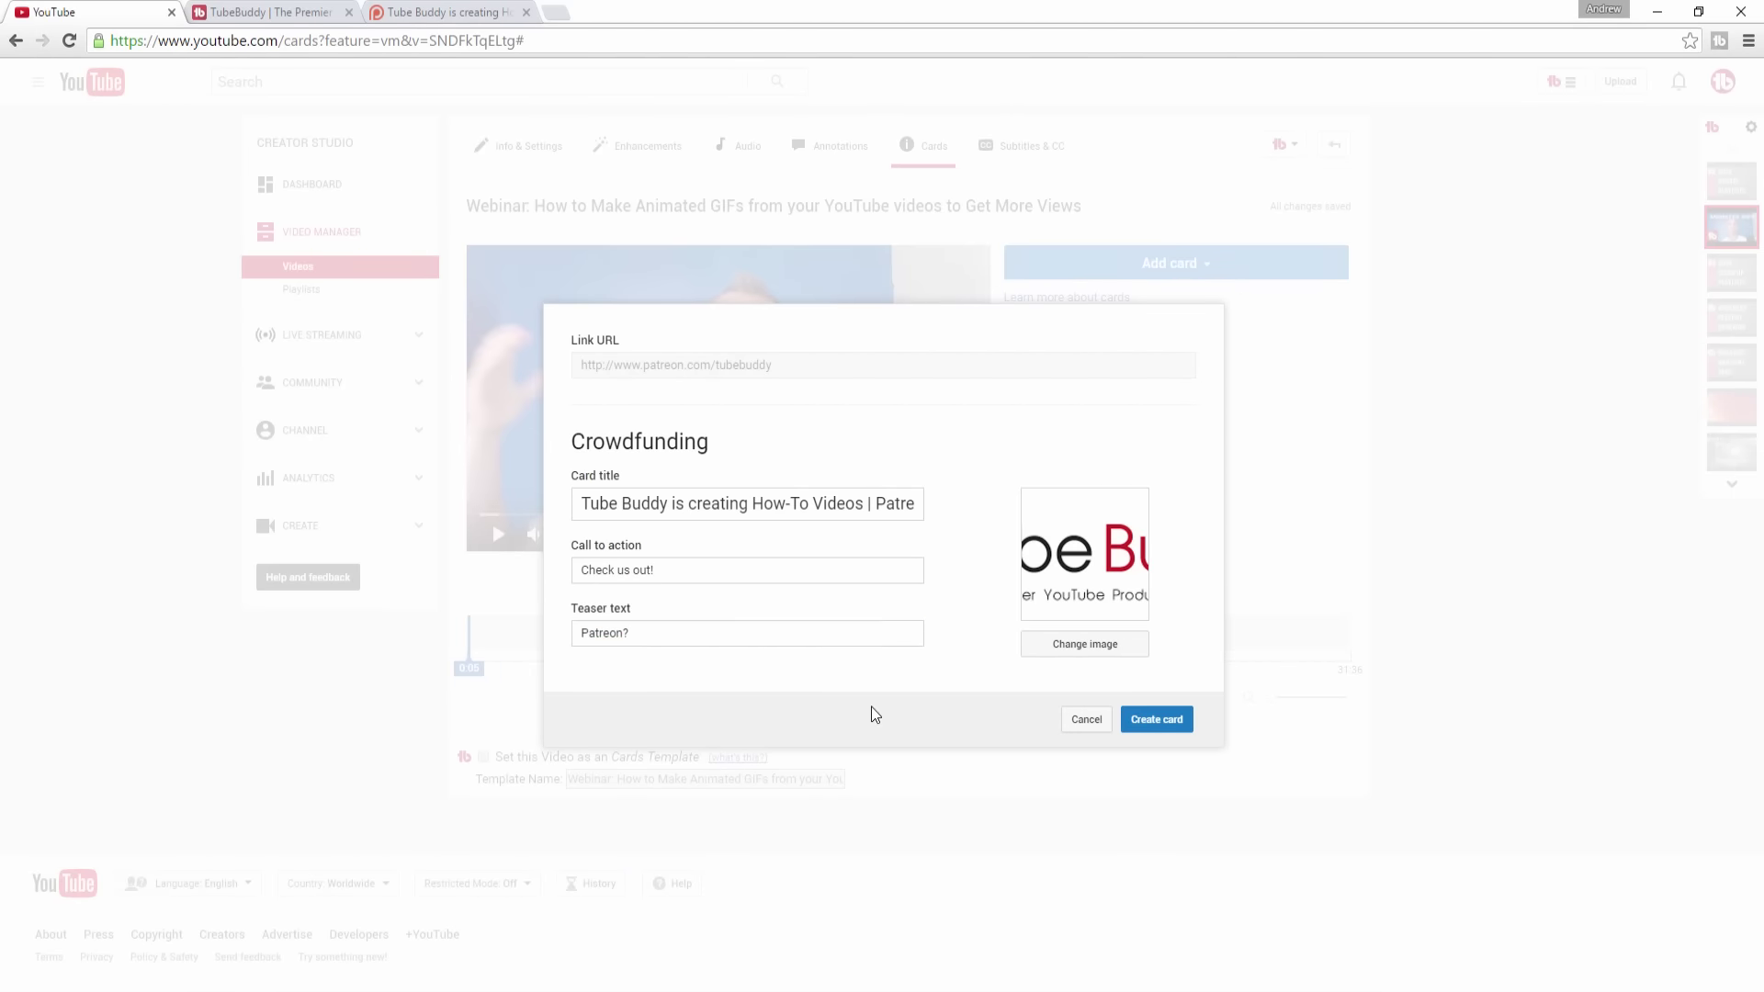
{"action": "left_click", "coordinate": [1139, 723]}
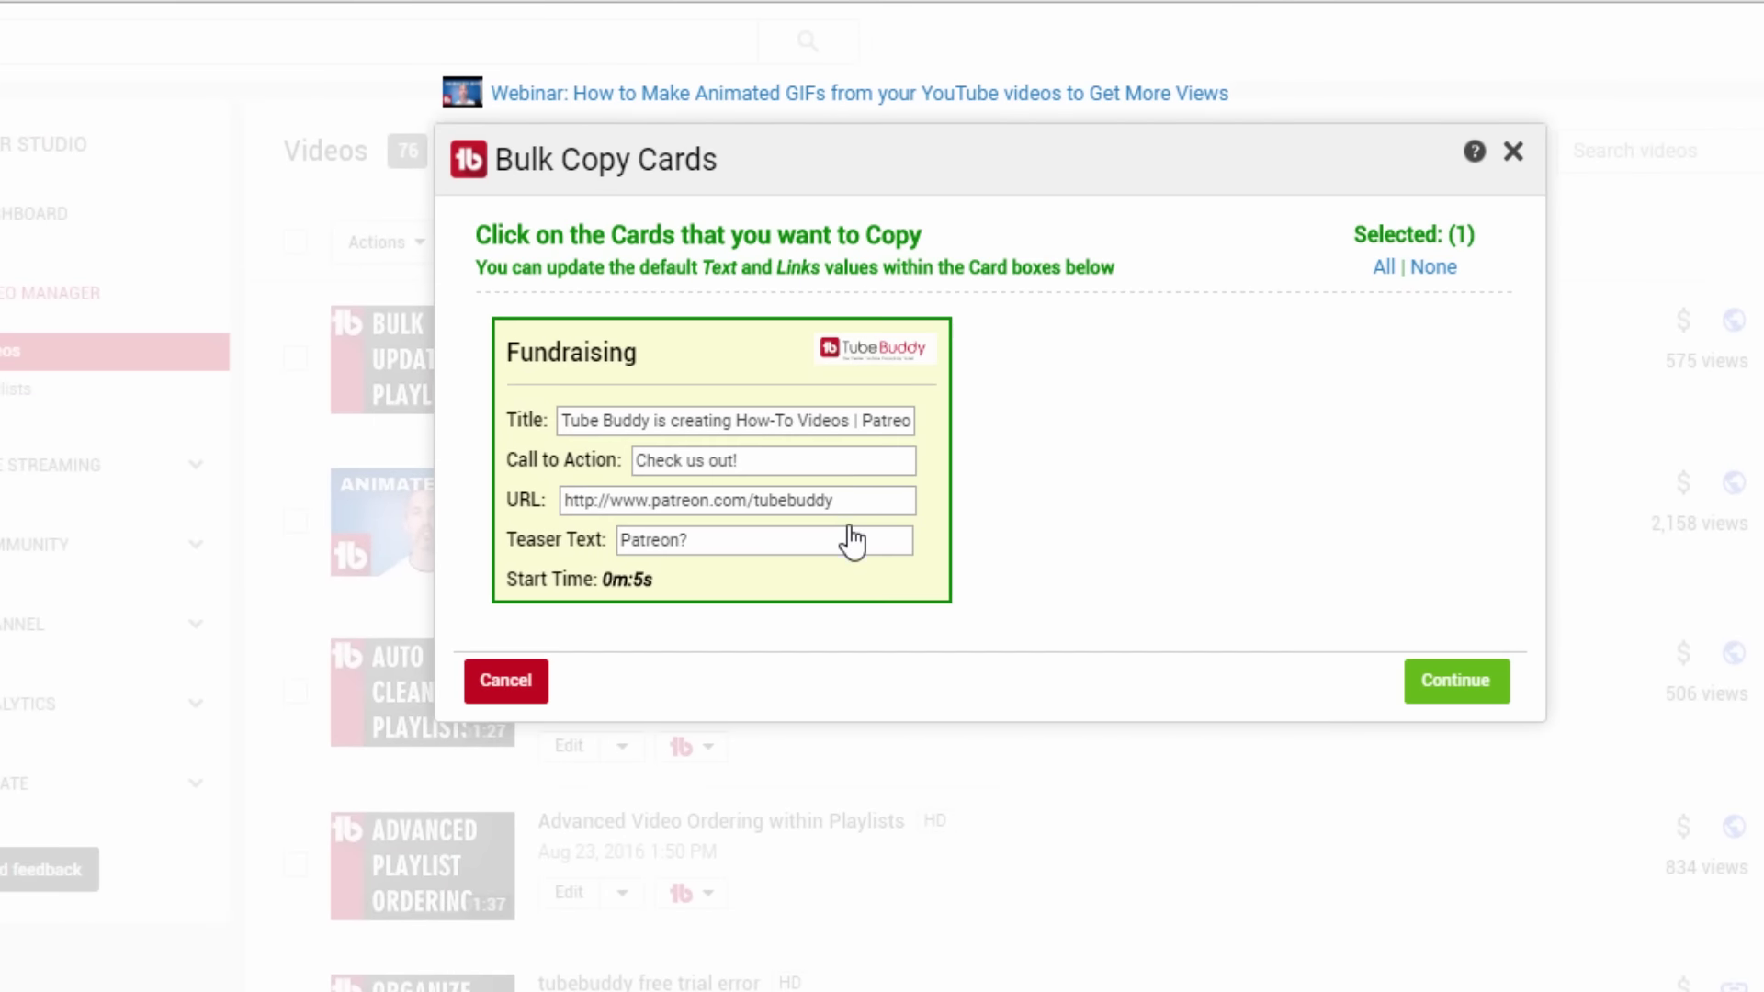
Bulk copy the webinar's Fundraising card to all 76 channel videos.
{"action": "left_click", "coordinate": [1414, 681]}
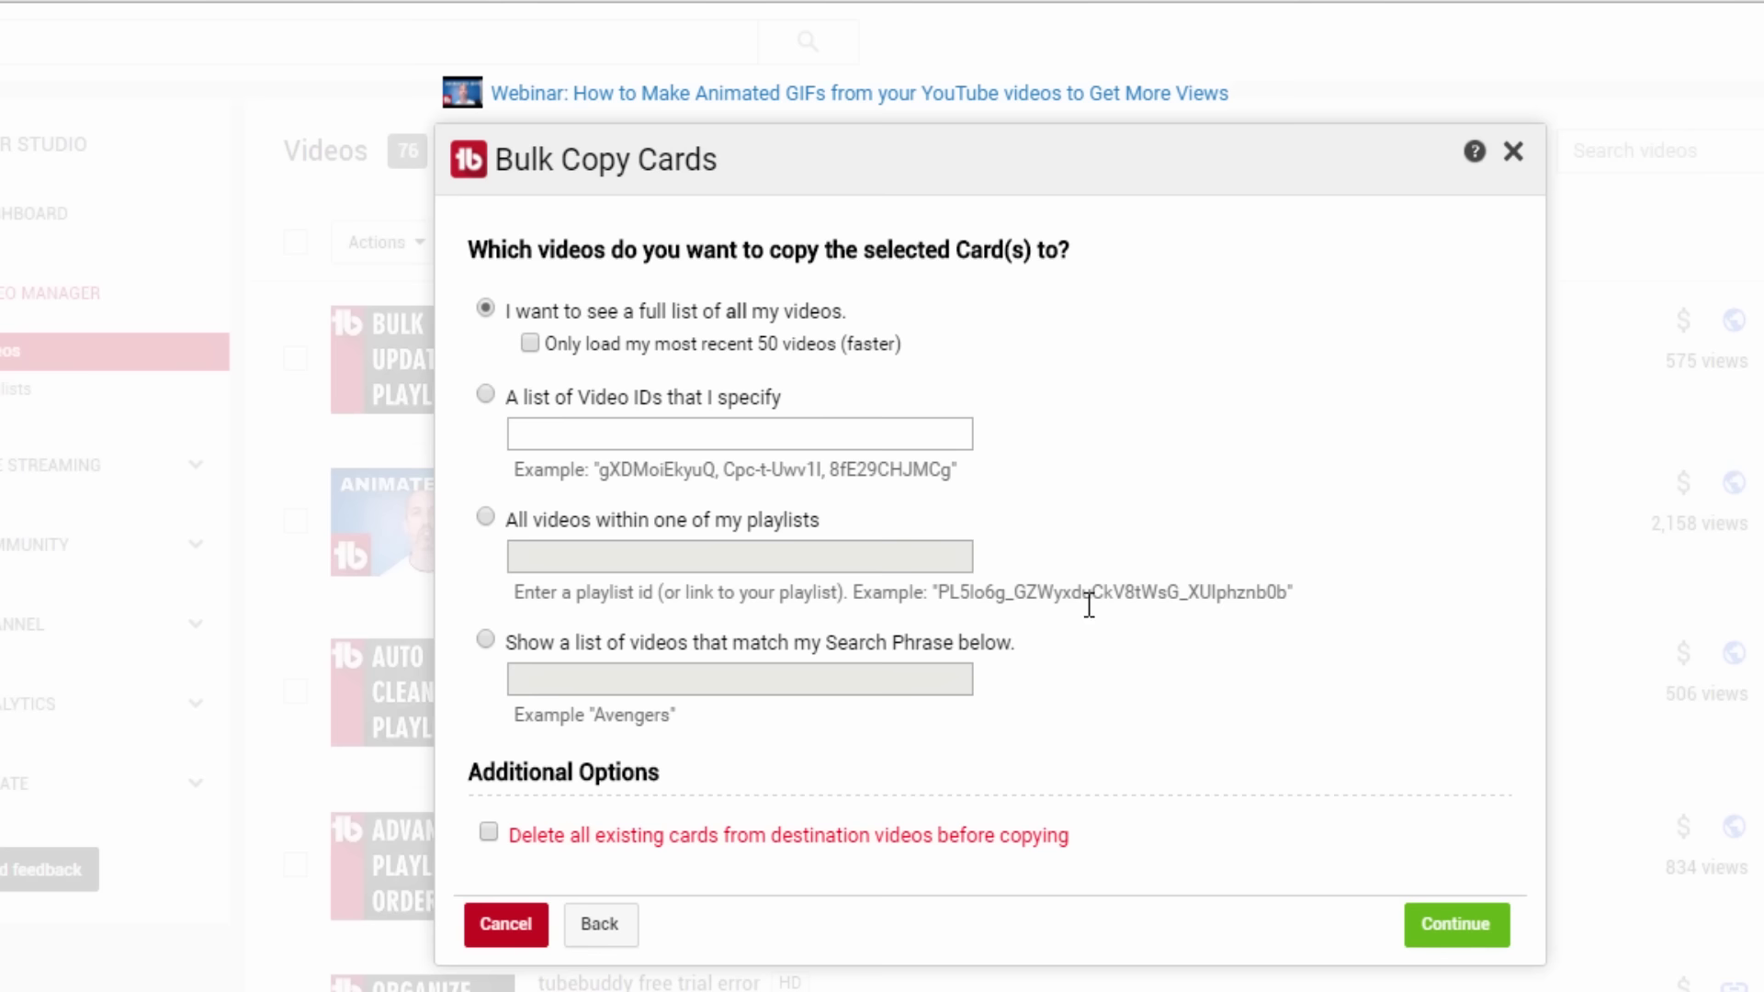
{"action": "left_click", "coordinate": [1450, 930]}
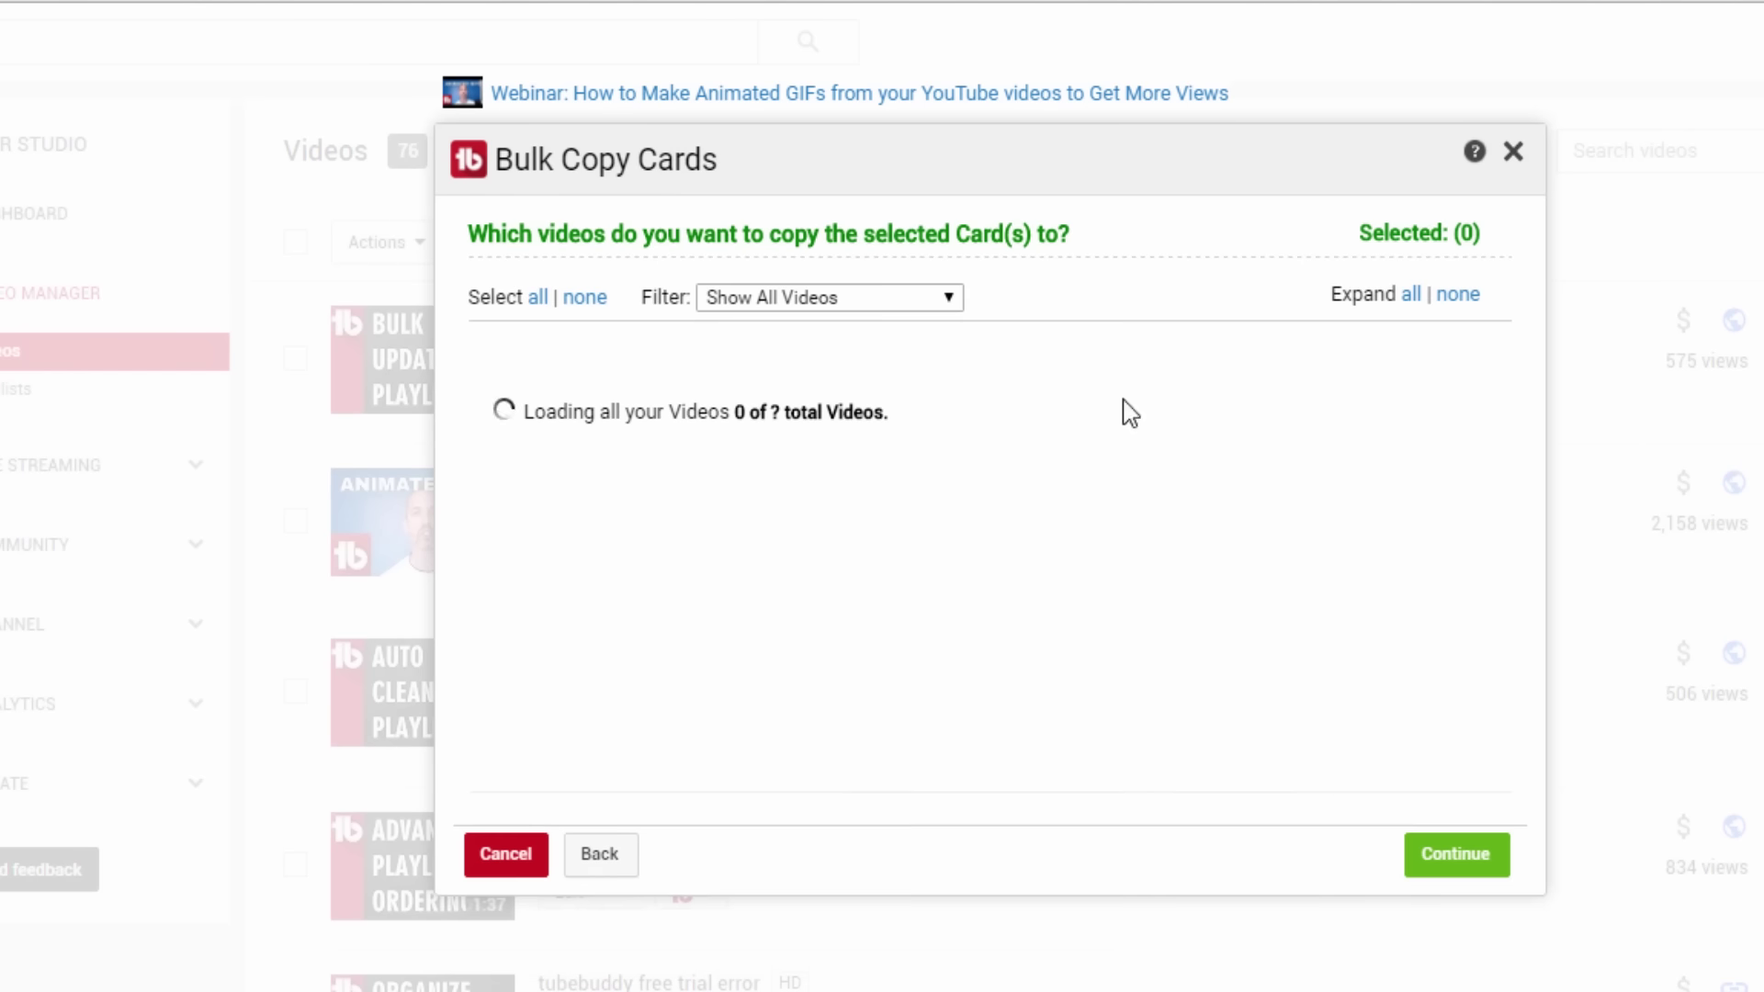
{"action": "left_click", "coordinate": [537, 305]}
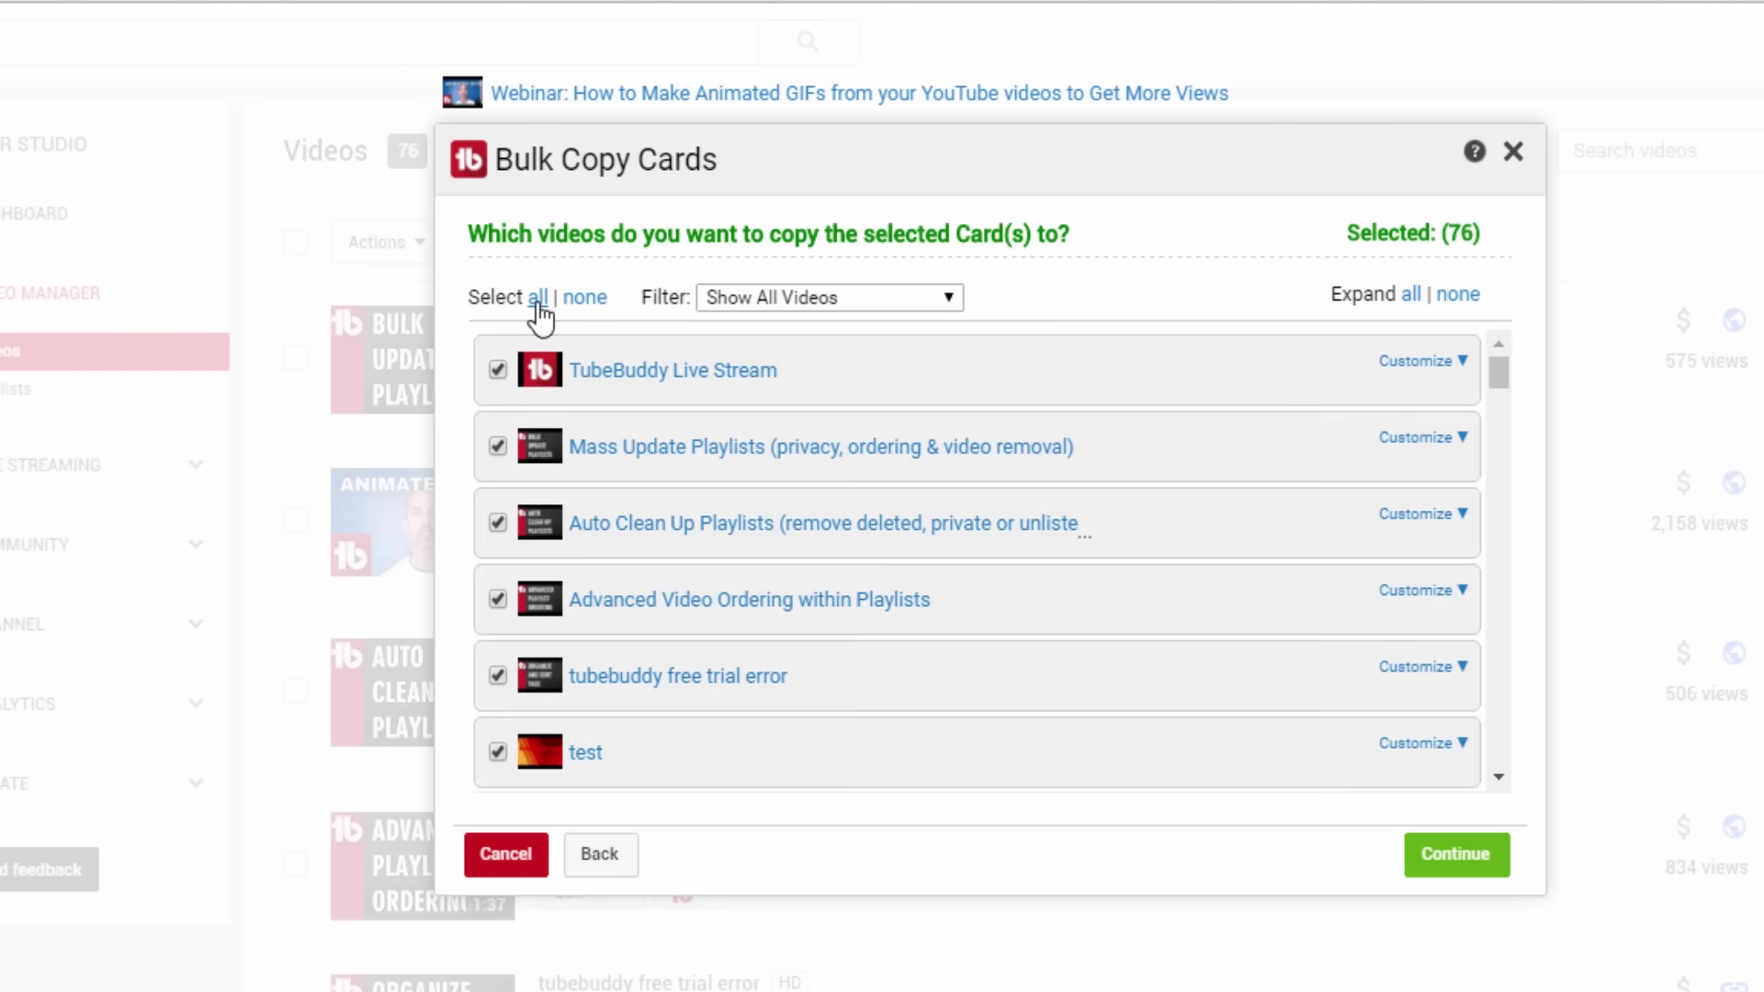
{"action": "left_click", "coordinate": [1453, 869]}
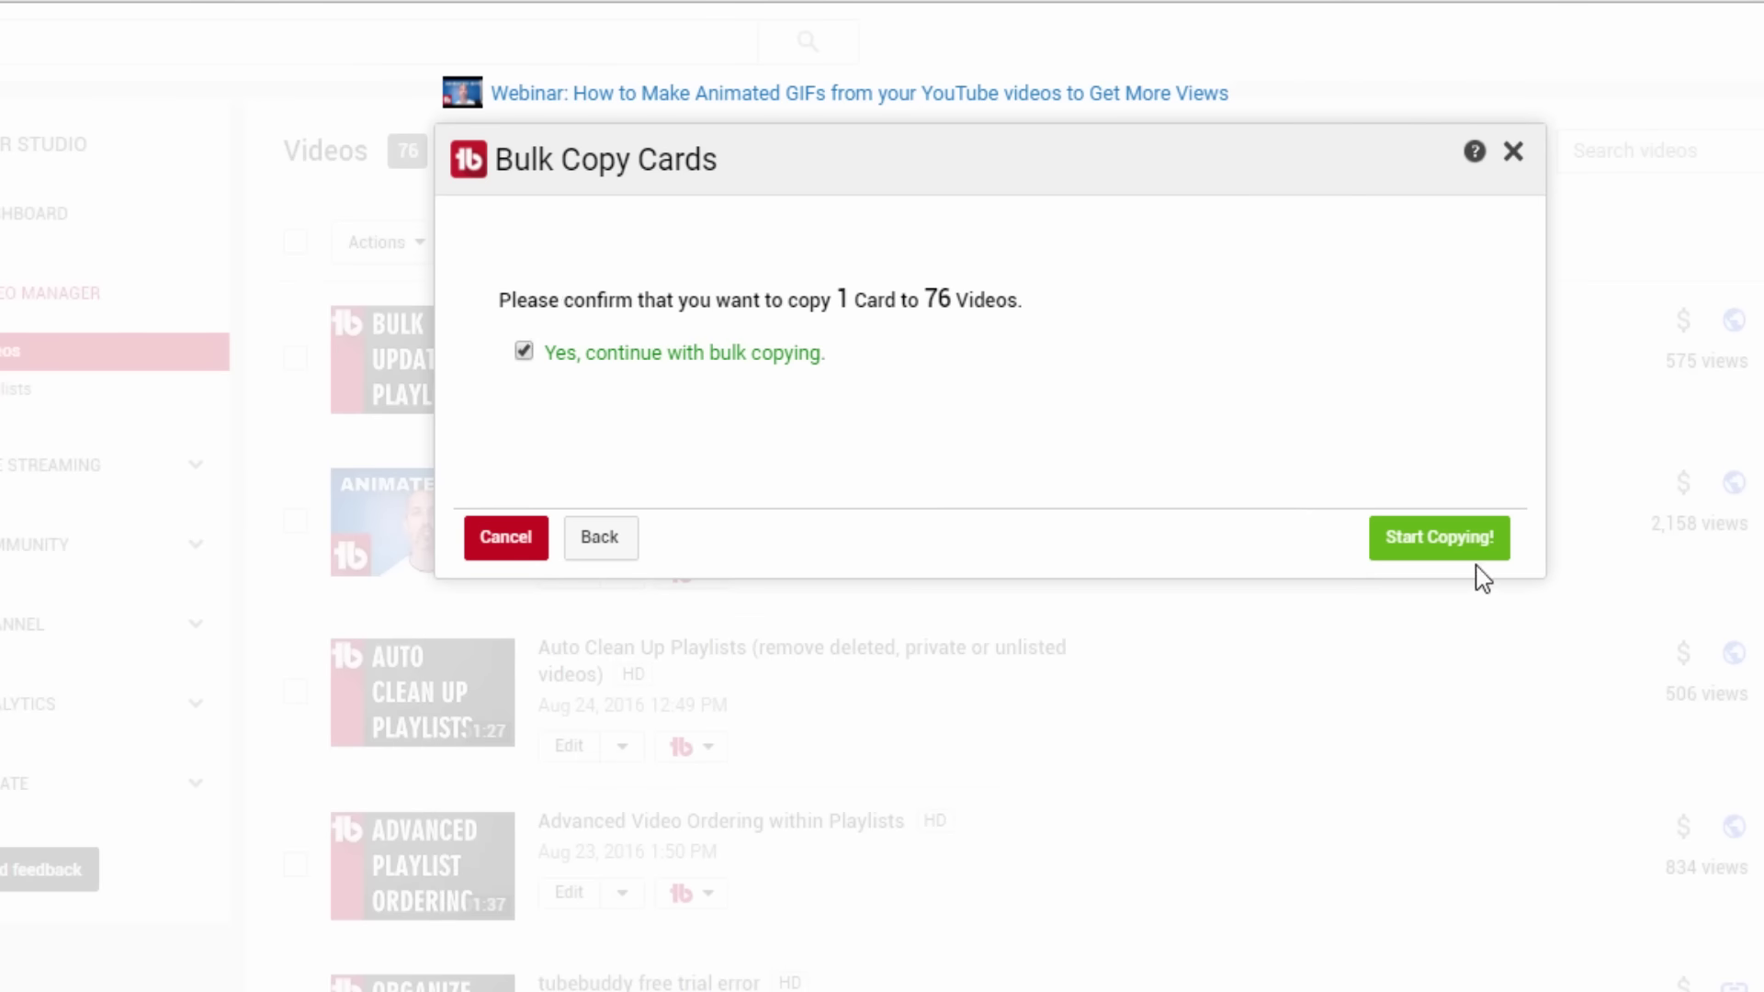
{"action": "left_click", "coordinate": [1469, 542]}
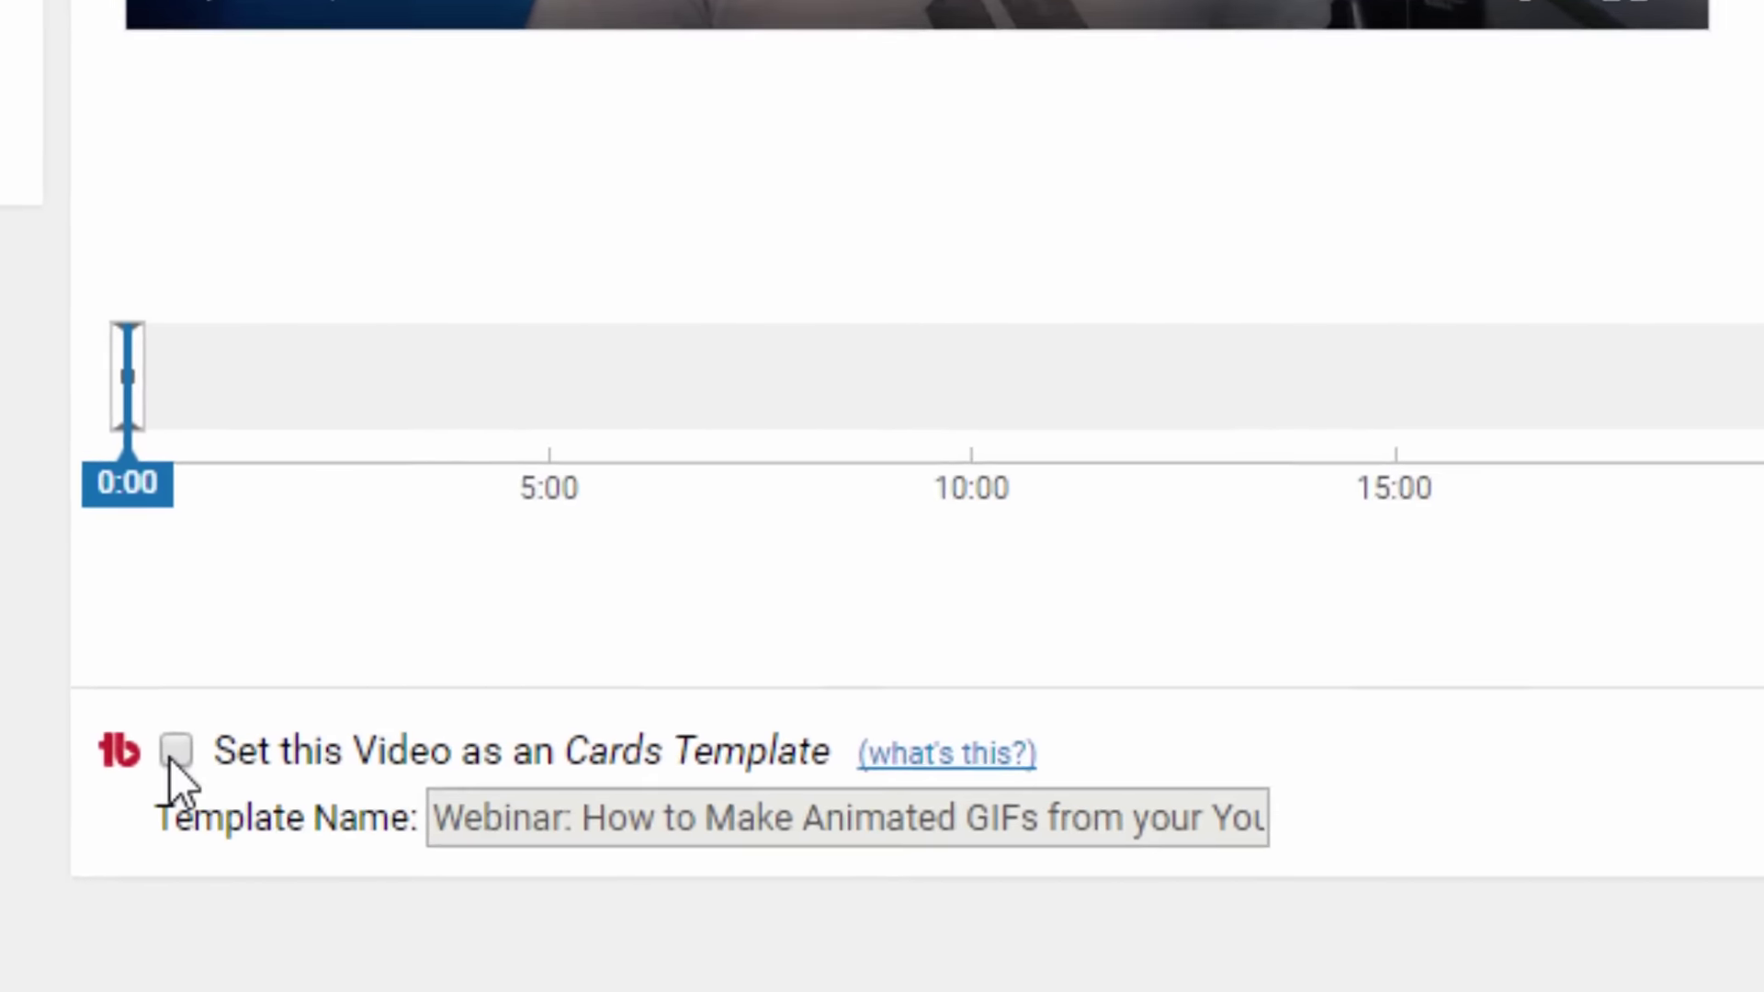
Set the webinar video as a cards template named 'Patreon Temlate'.
{"action": "left_click", "coordinate": [475, 790]}
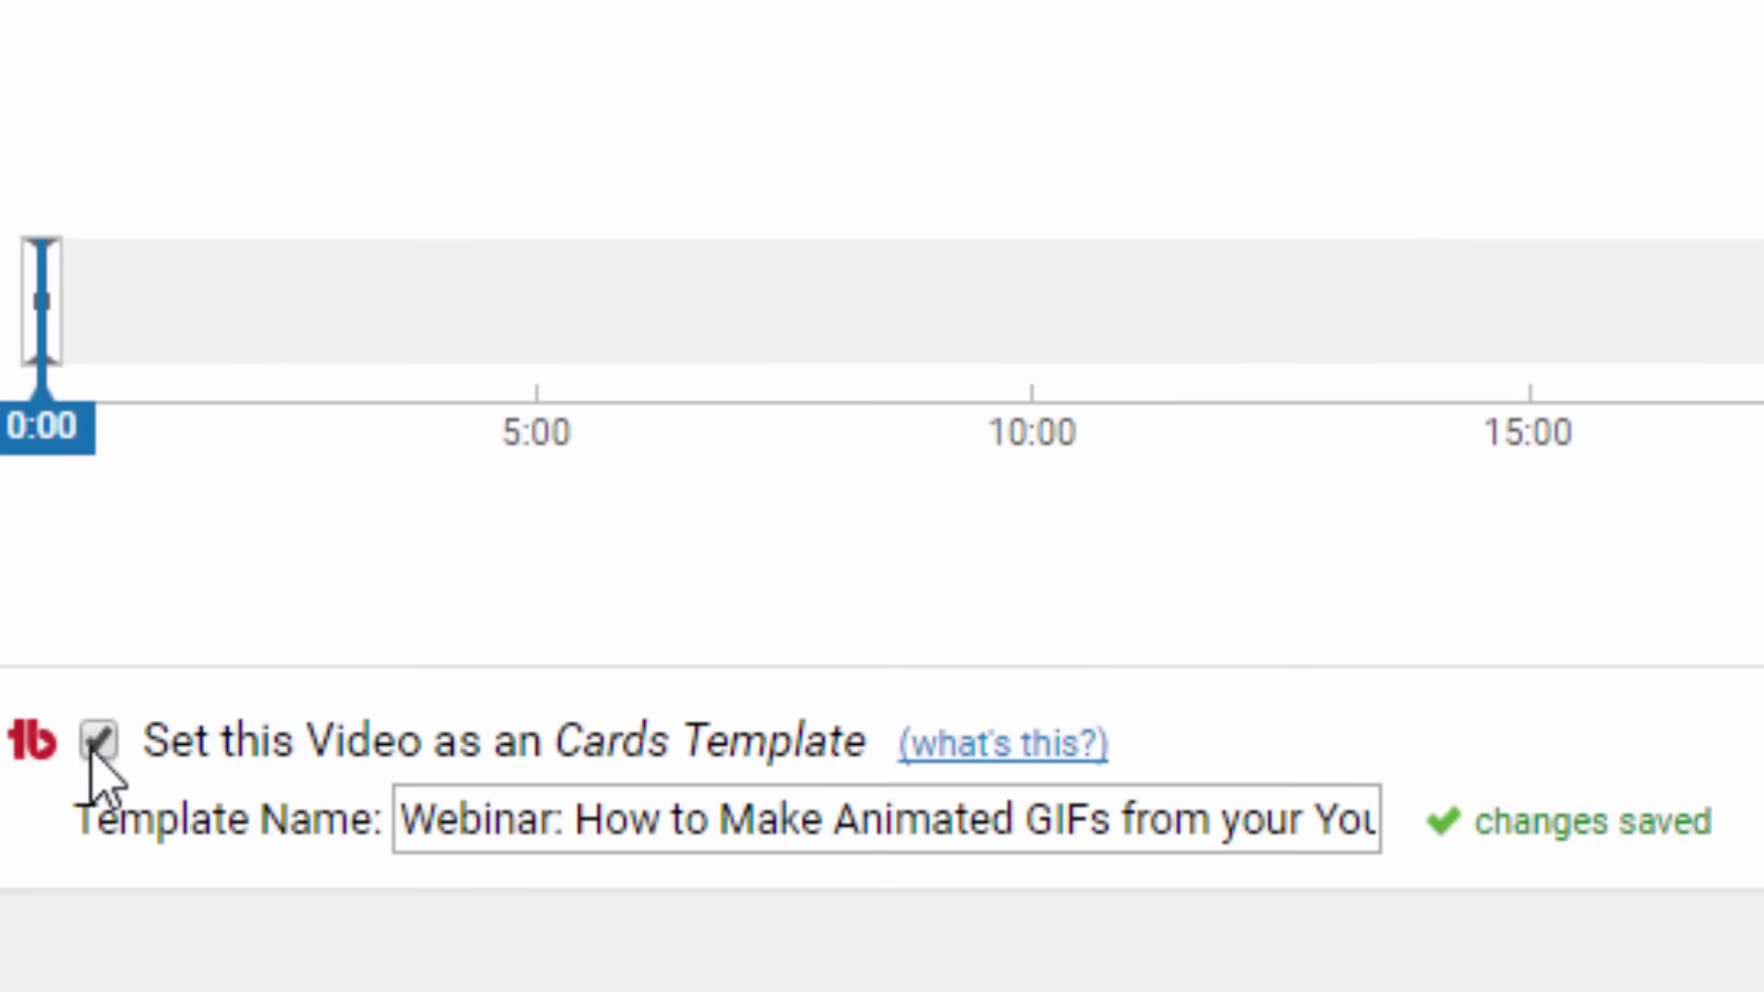
{"action": "triple_click", "coordinate": [677, 838]}
{"action": "key", "text": "BackSpace"}
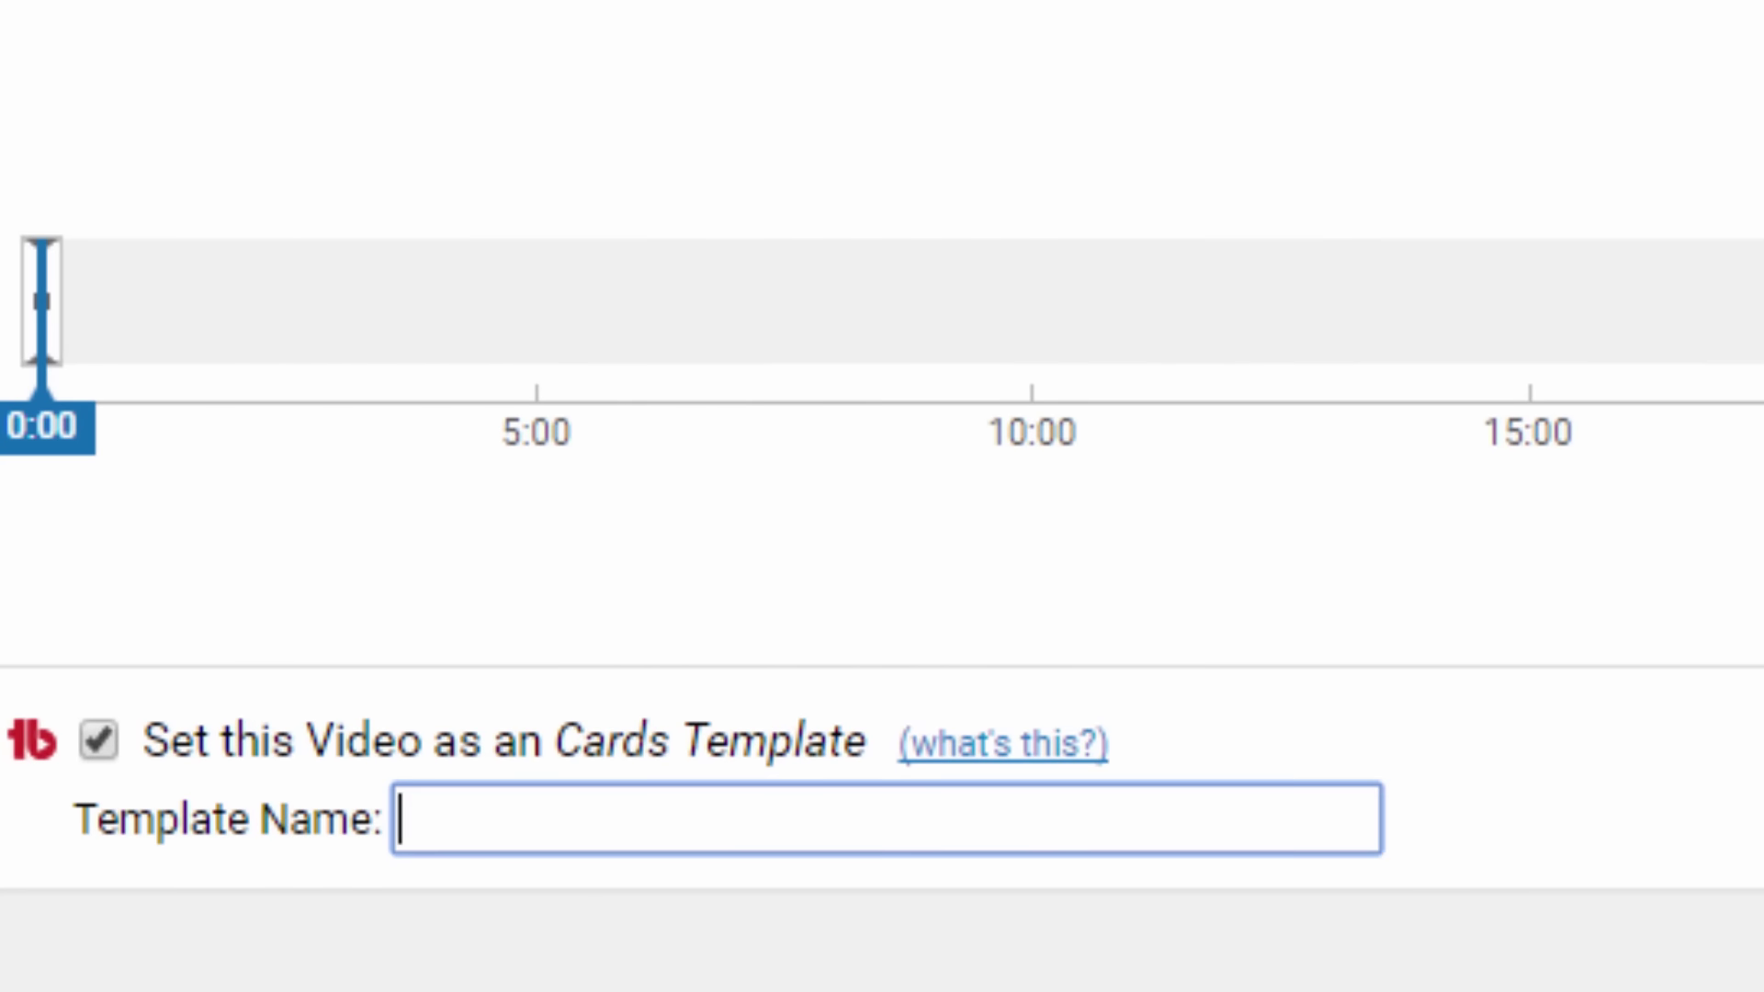
{"action": "type", "text": "Patreon Temlat"}
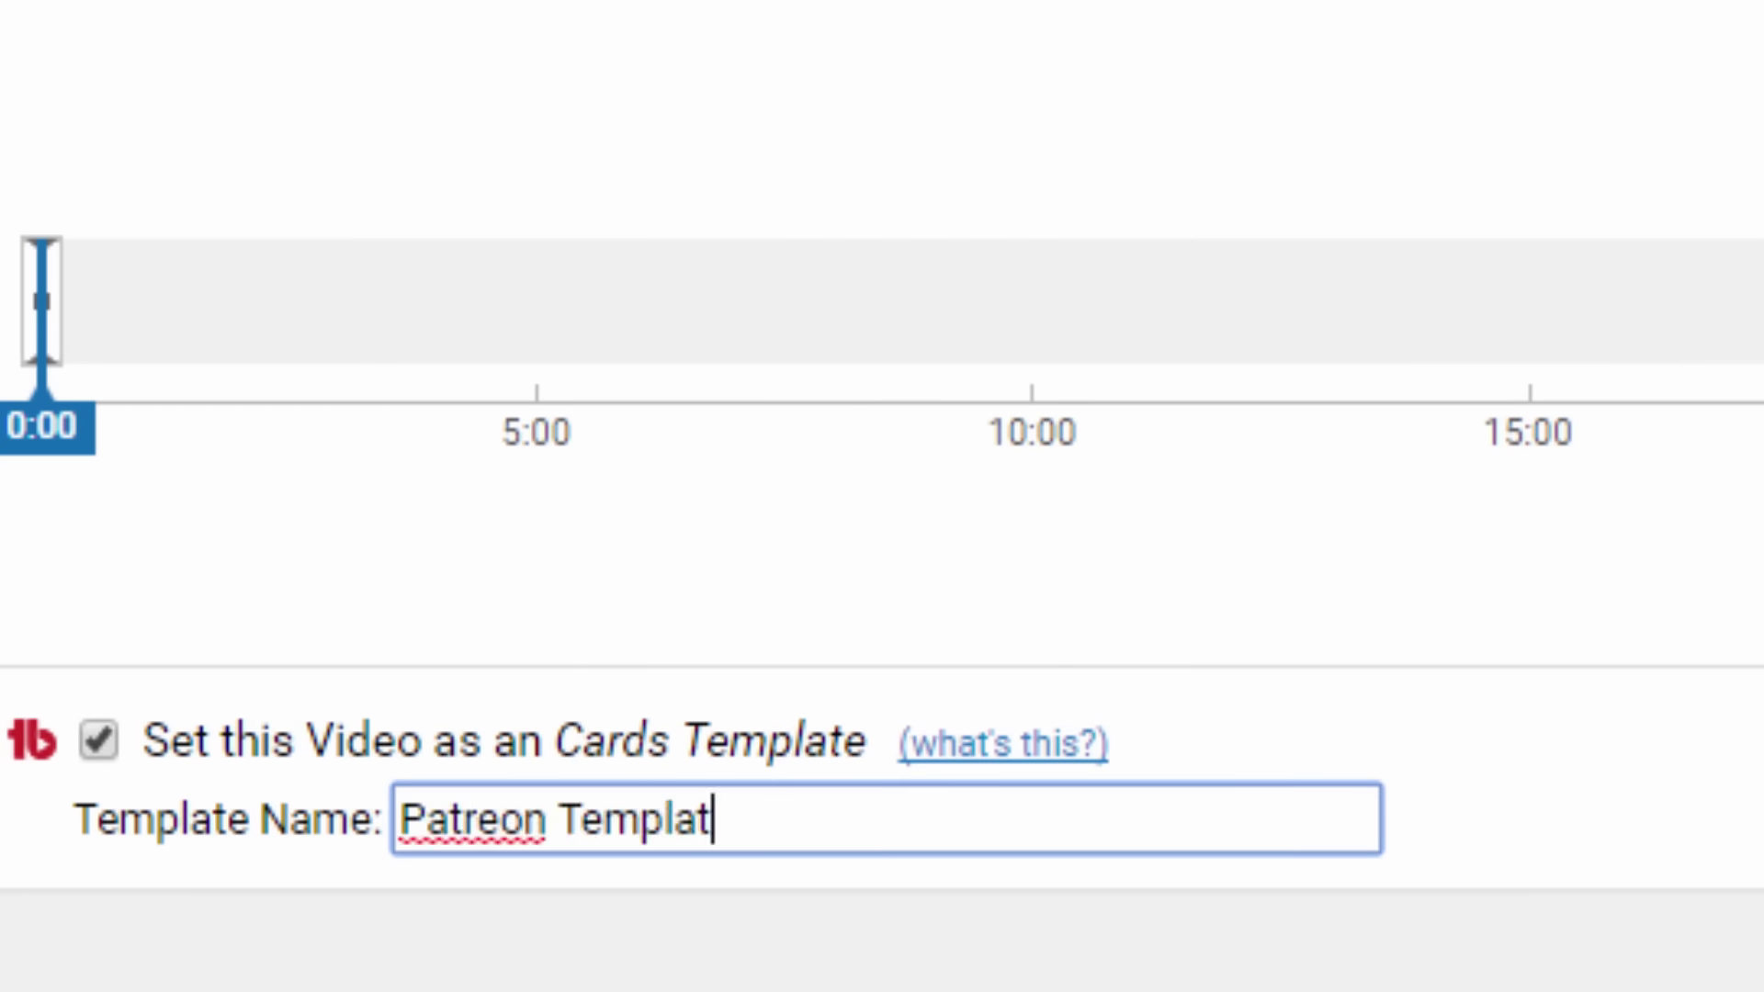
{"action": "type", "text": "e"}
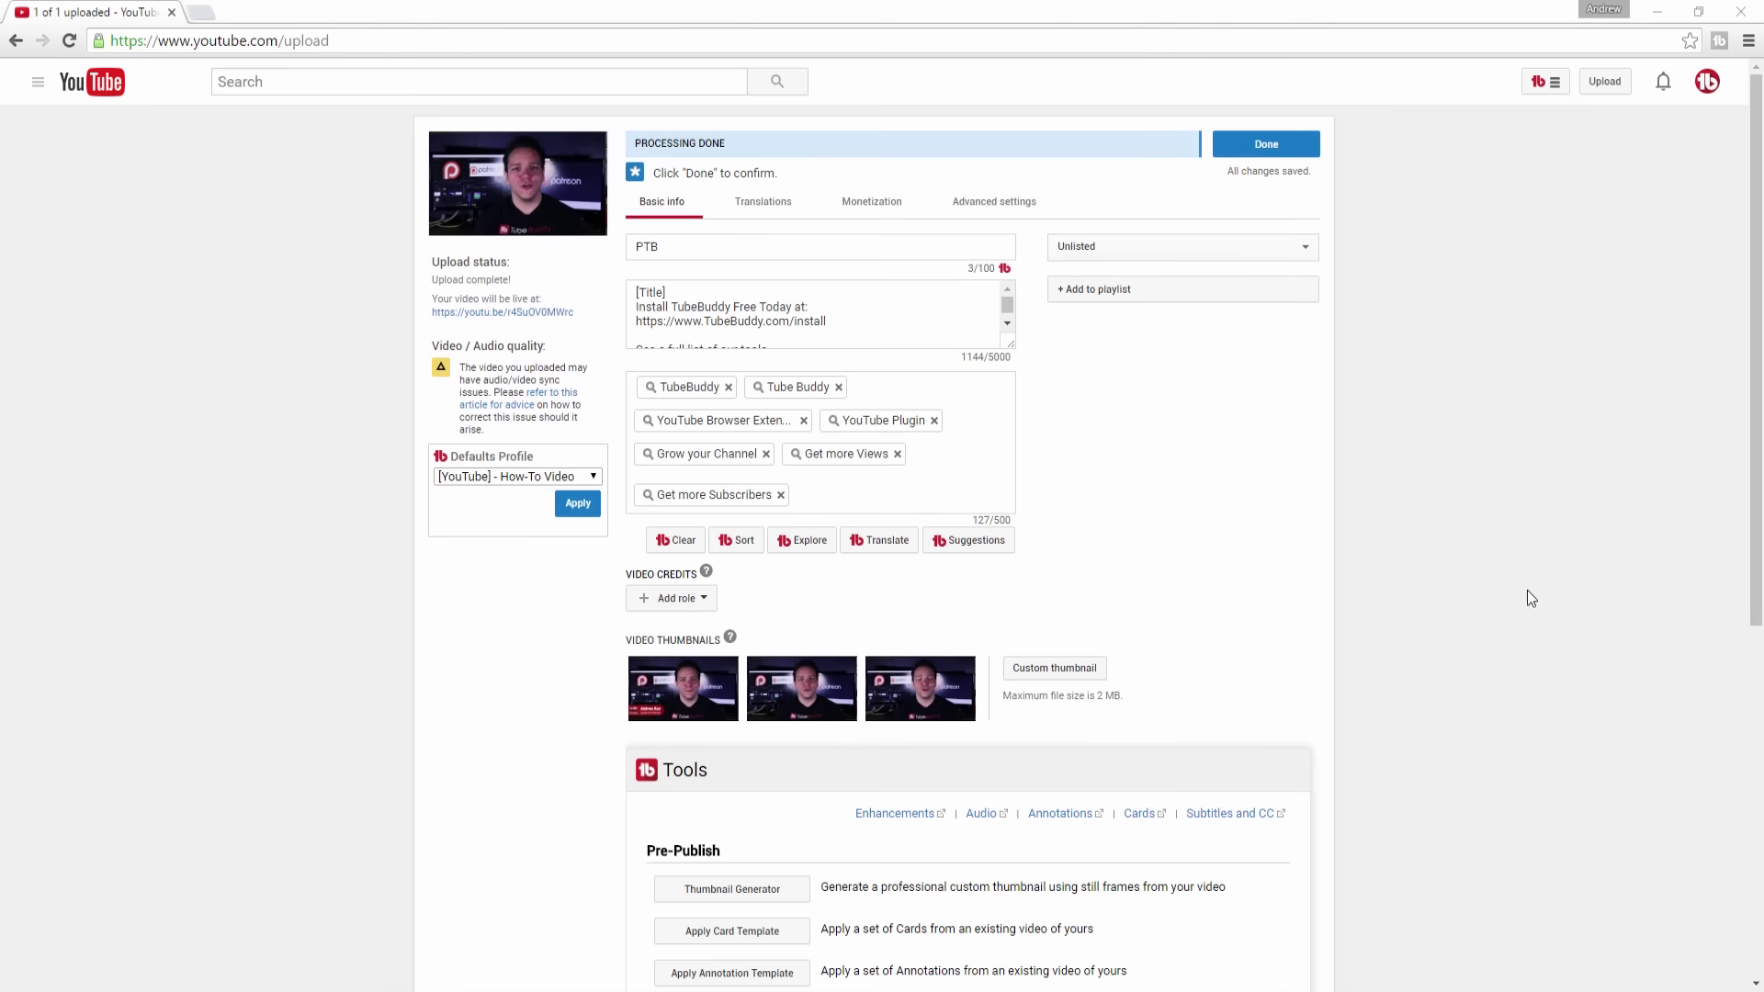
Apply the Patreon Template card template to the newly uploaded video.
{"action": "scroll", "coordinate": [1532, 598], "scroll_direction": "down", "scroll_amount": 6}
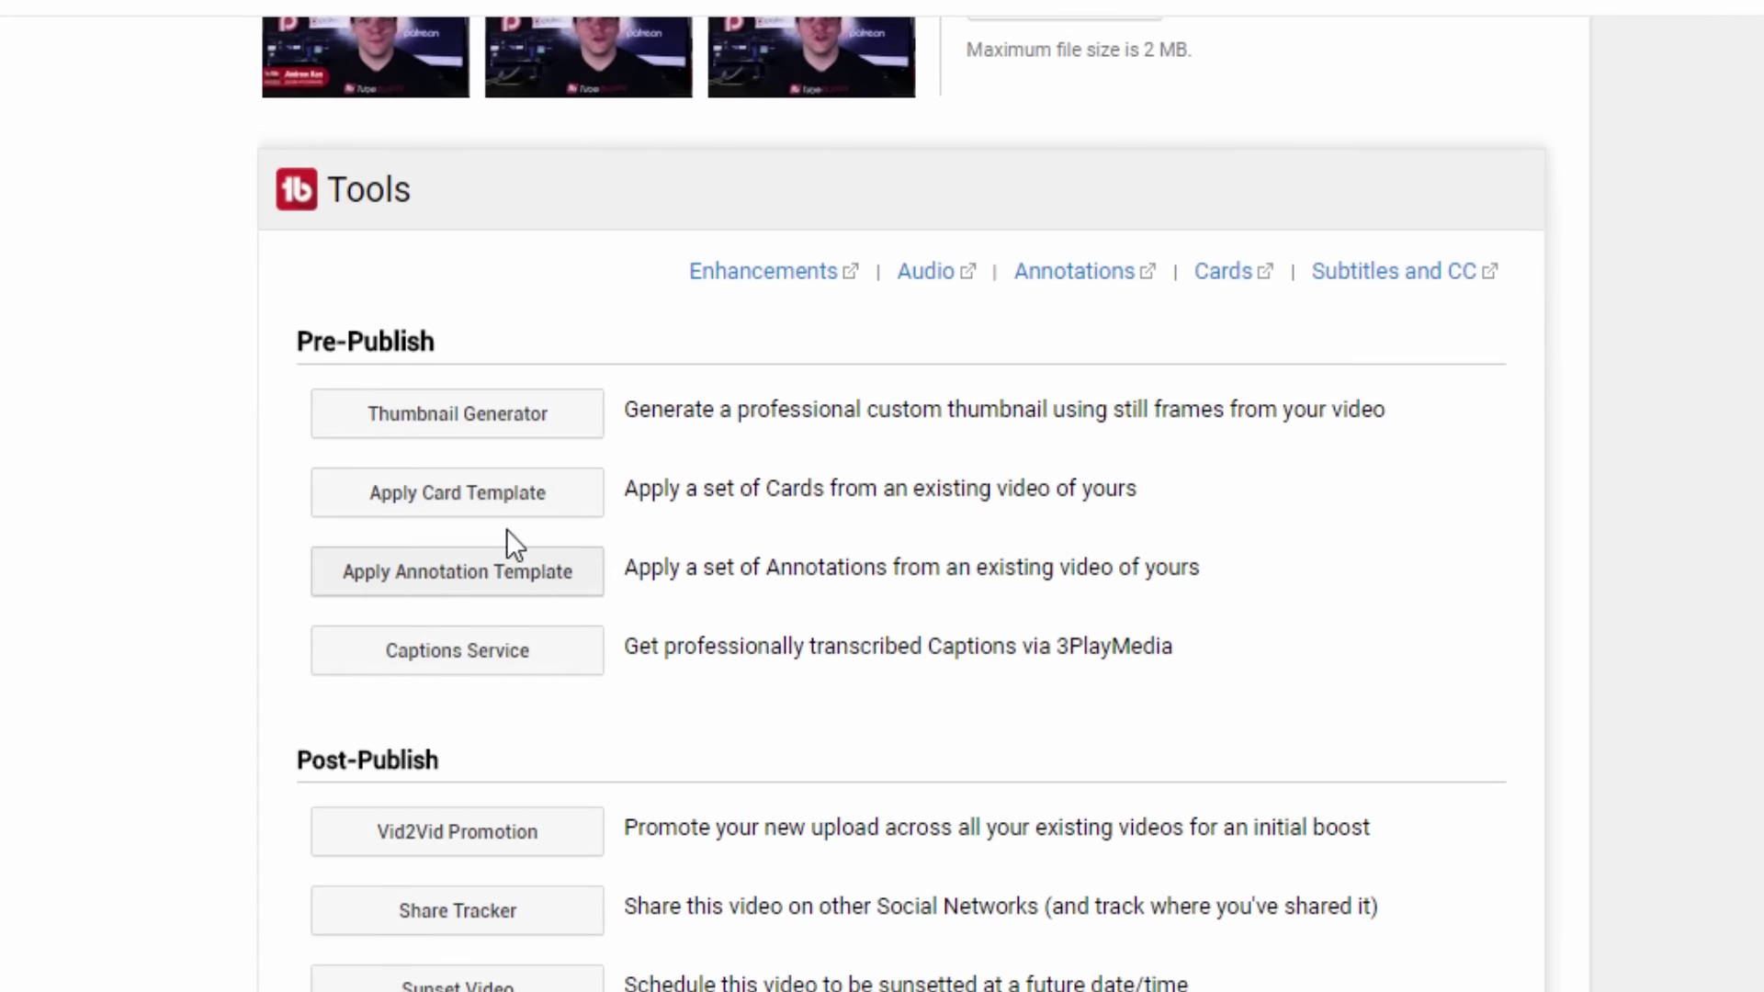
{"action": "left_click", "coordinate": [492, 506]}
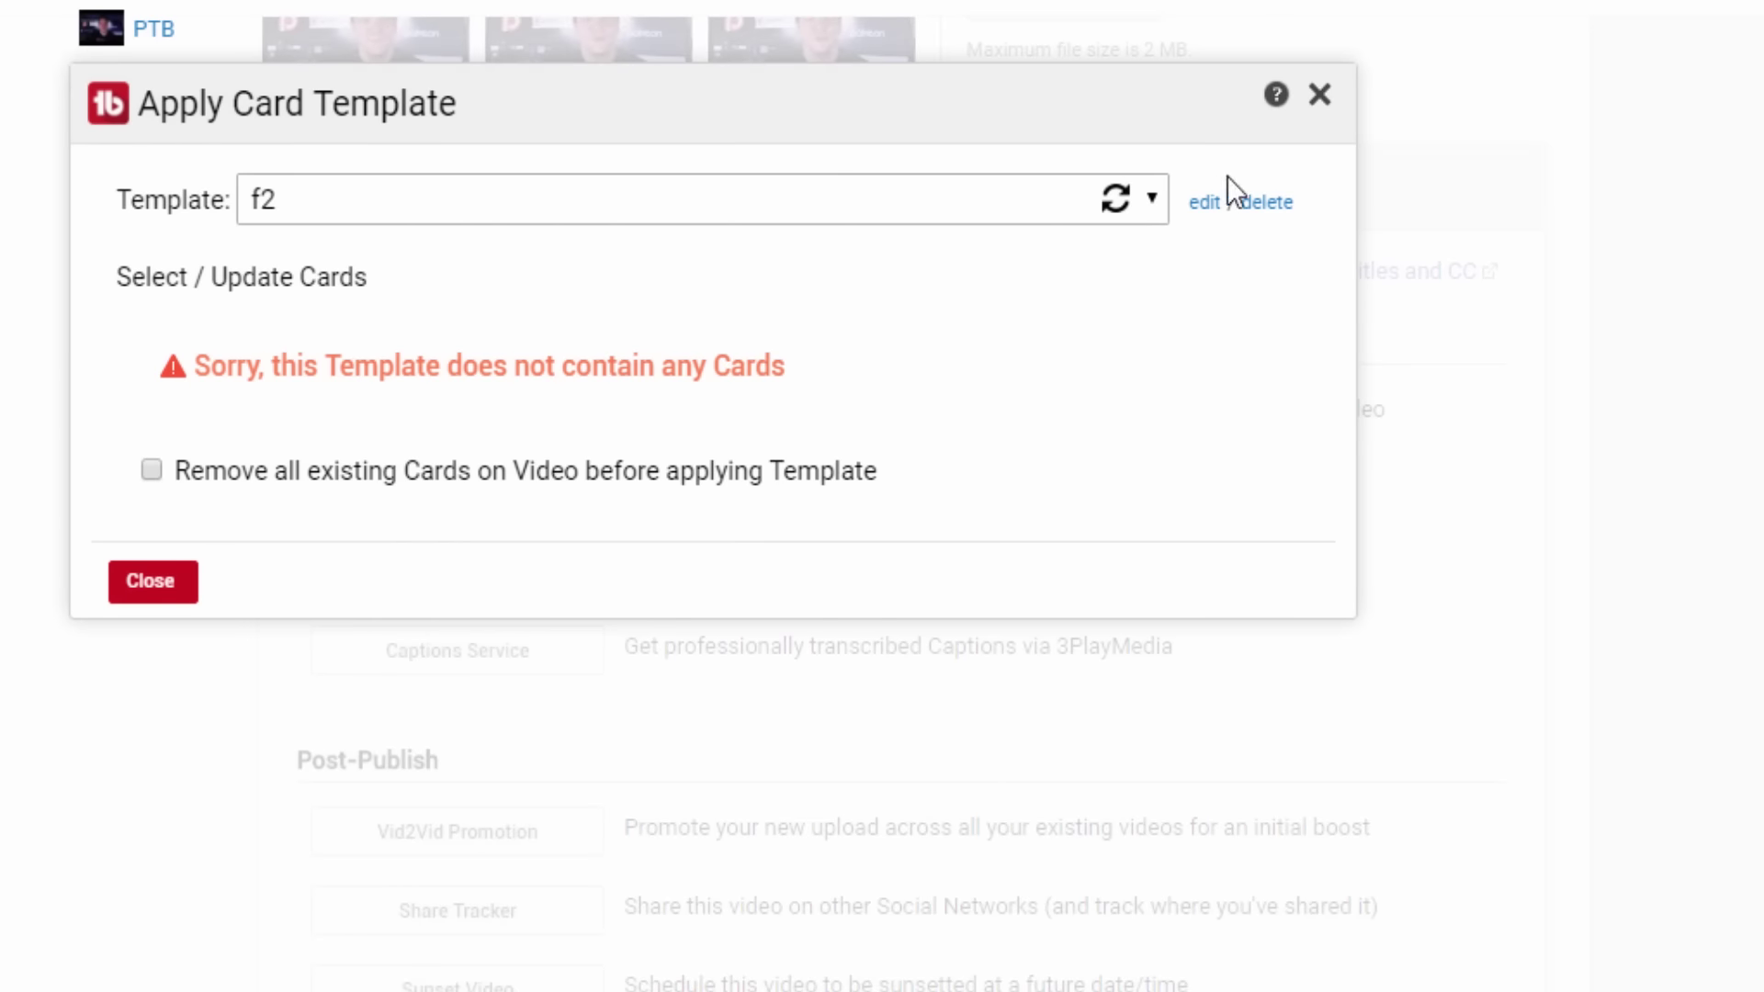
{"action": "left_click", "coordinate": [1150, 197]}
{"action": "left_click", "coordinate": [962, 356]}
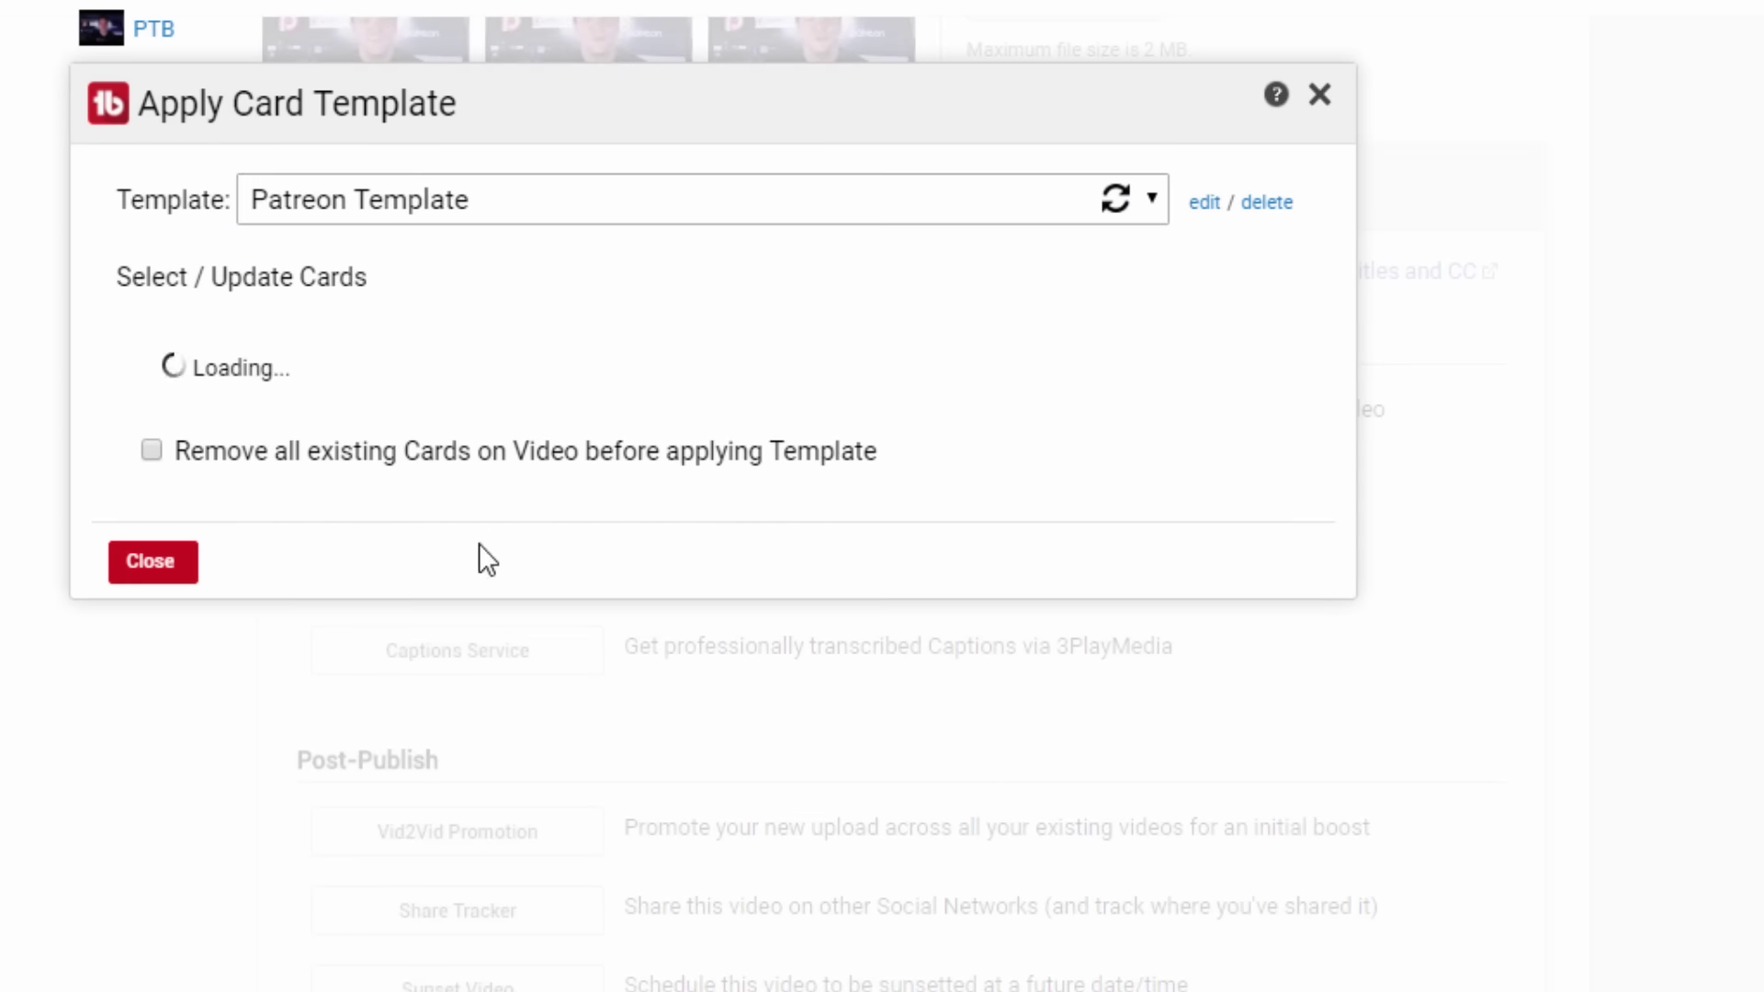
{"action": "left_click", "coordinate": [1266, 816]}
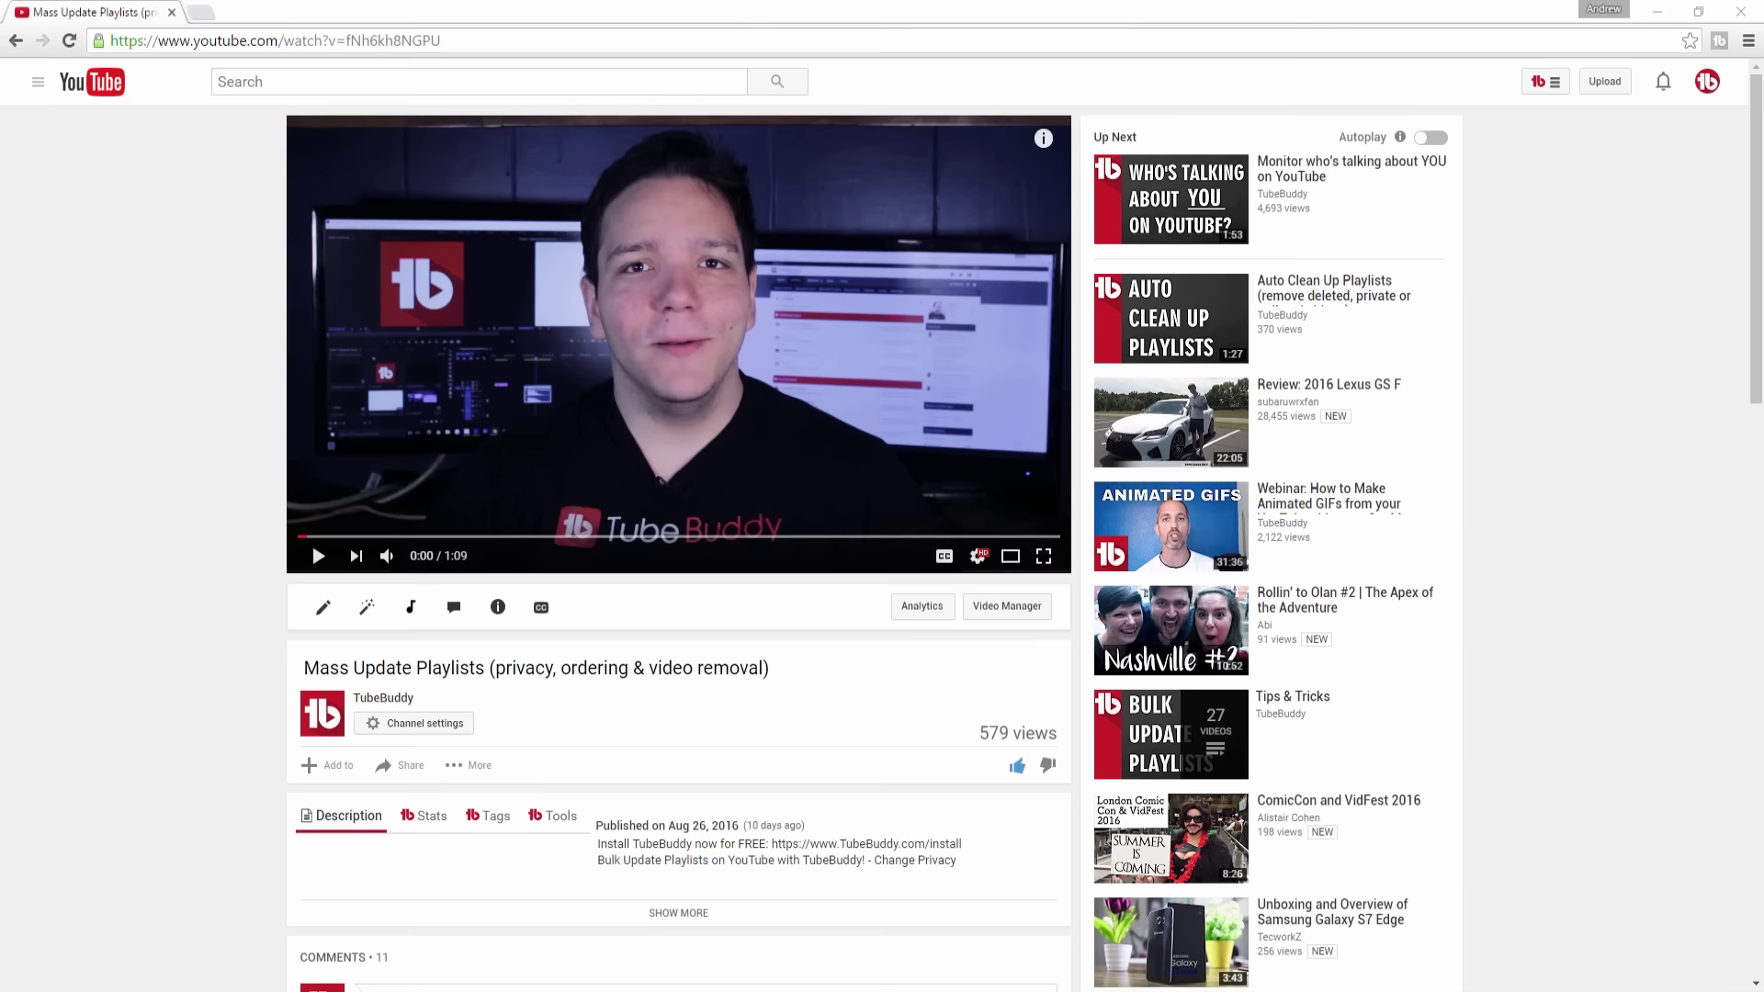
Expand the video's full description and edit it in place.
{"action": "left_click_drag", "start_coordinate": [1750, 298], "coordinate": [1616, 506]}
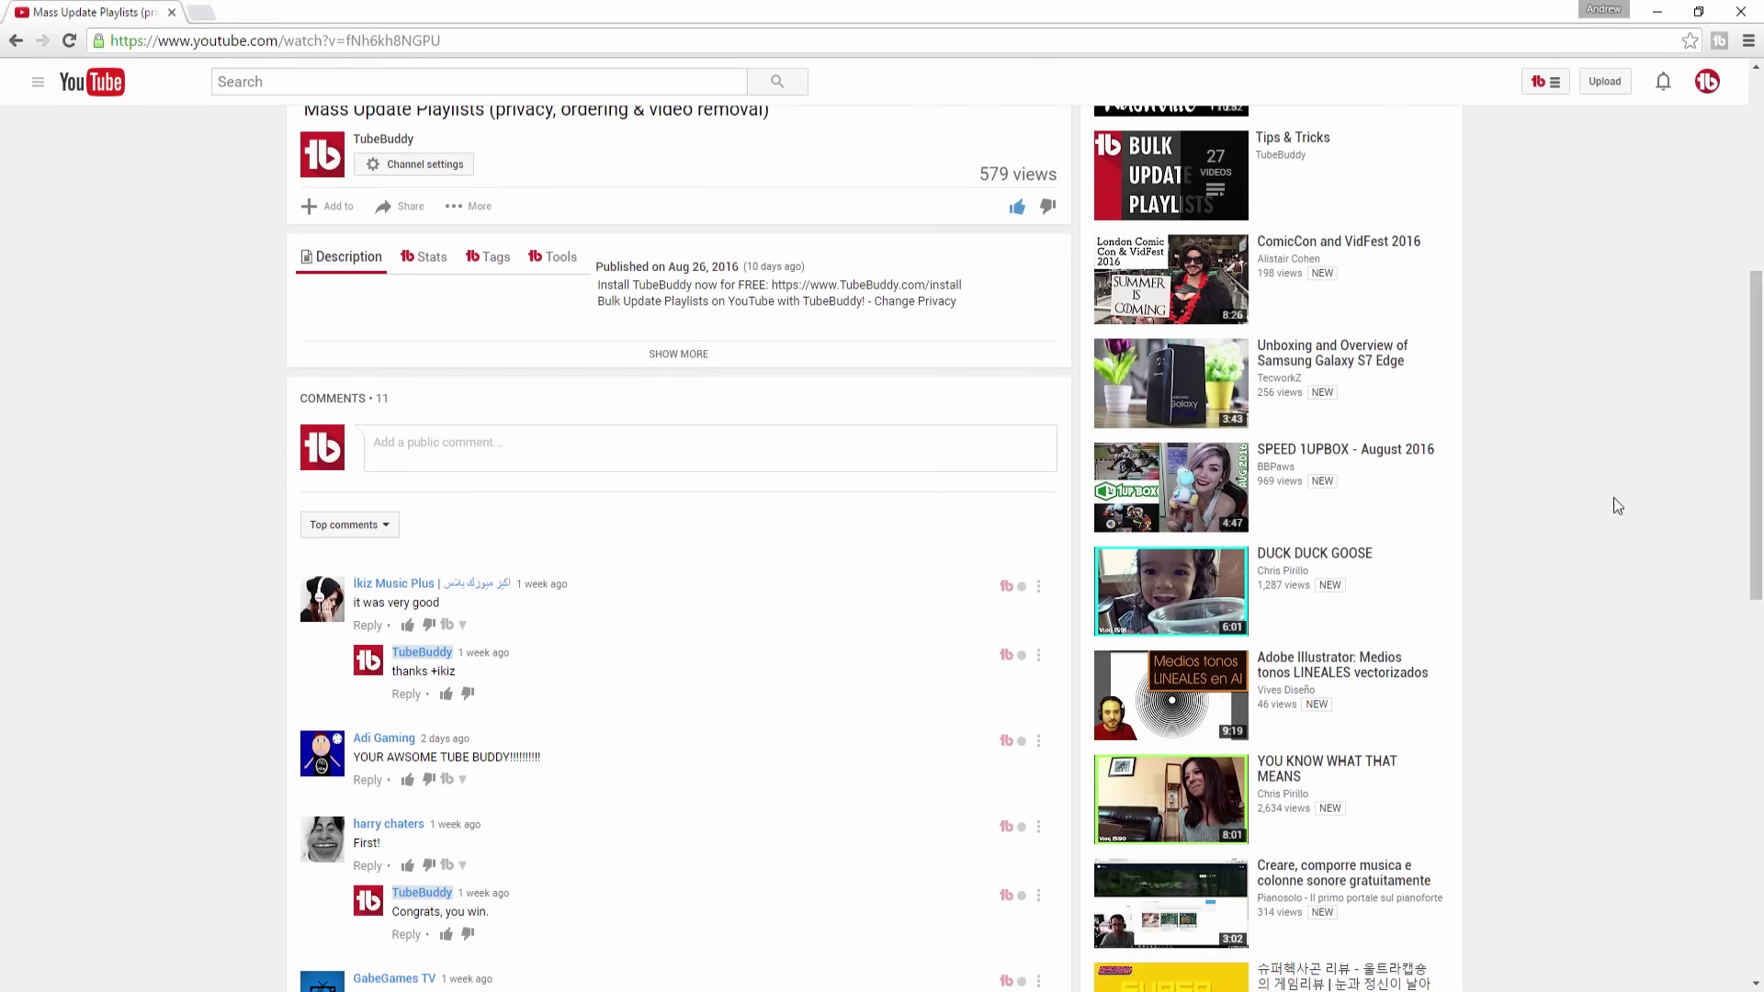
{"action": "left_click", "coordinate": [683, 366]}
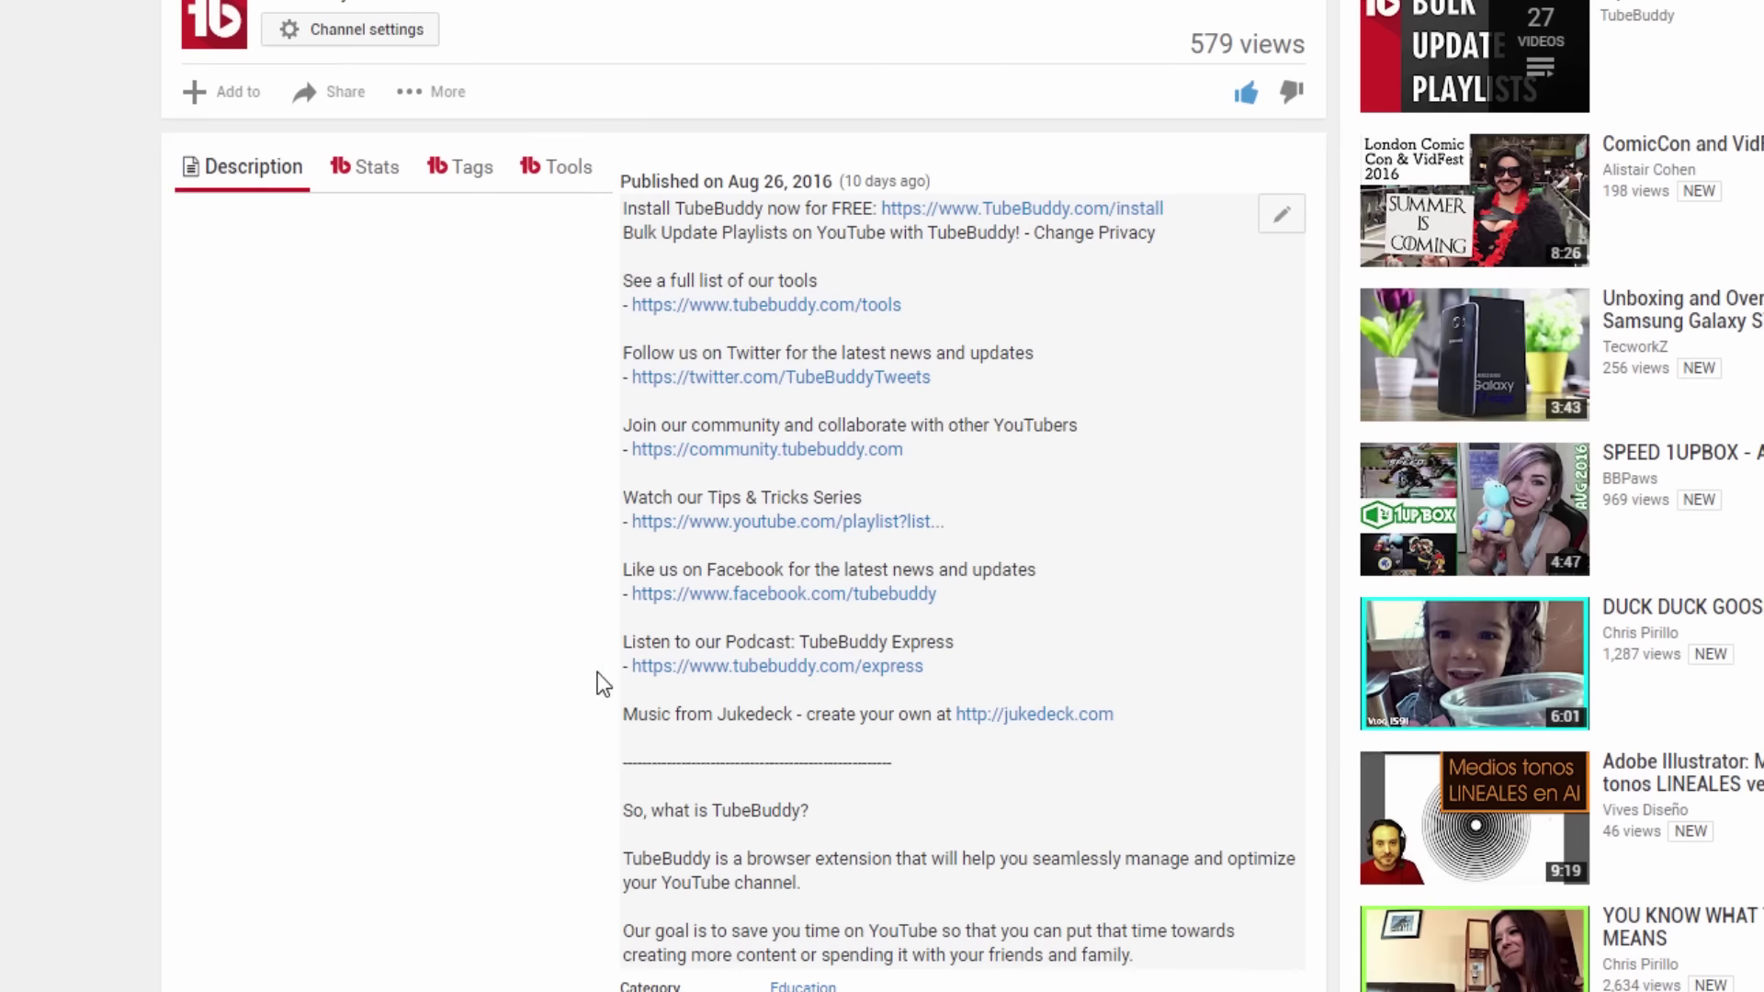
{"action": "left_click", "coordinate": [950, 834]}
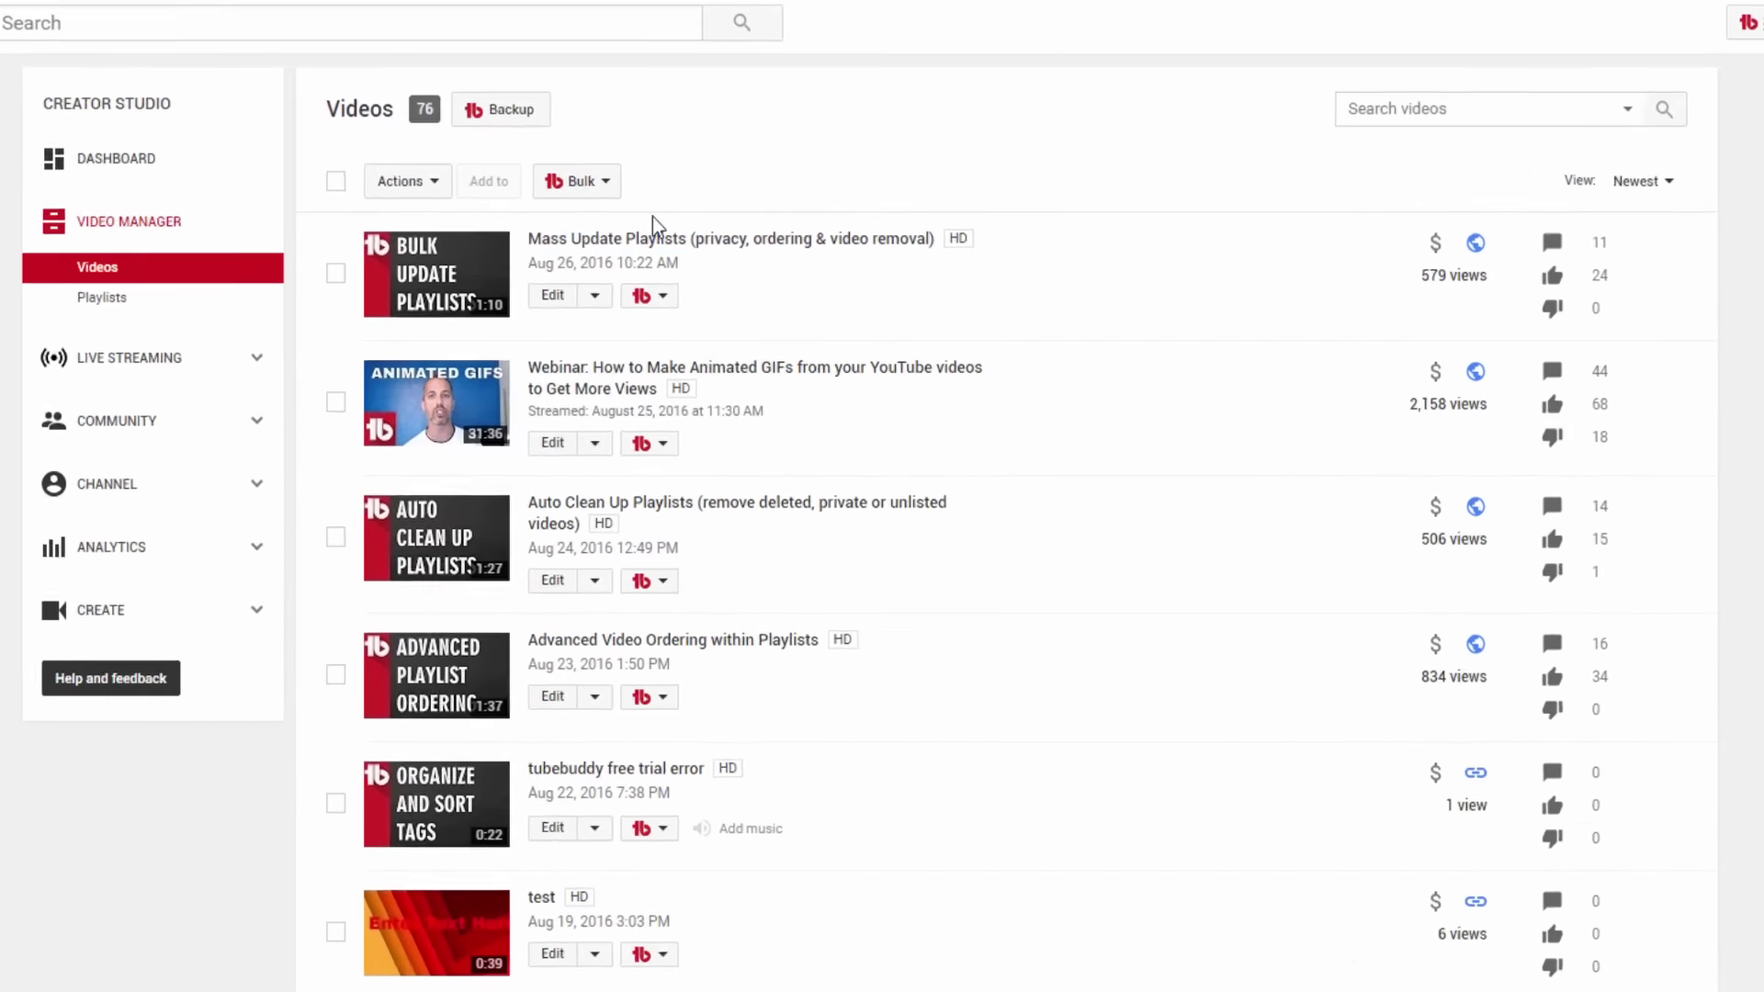
Set up a bulk Append After Text of the Patreon link after 'twitter.com/xyz'.
{"action": "left_click", "coordinate": [673, 201]}
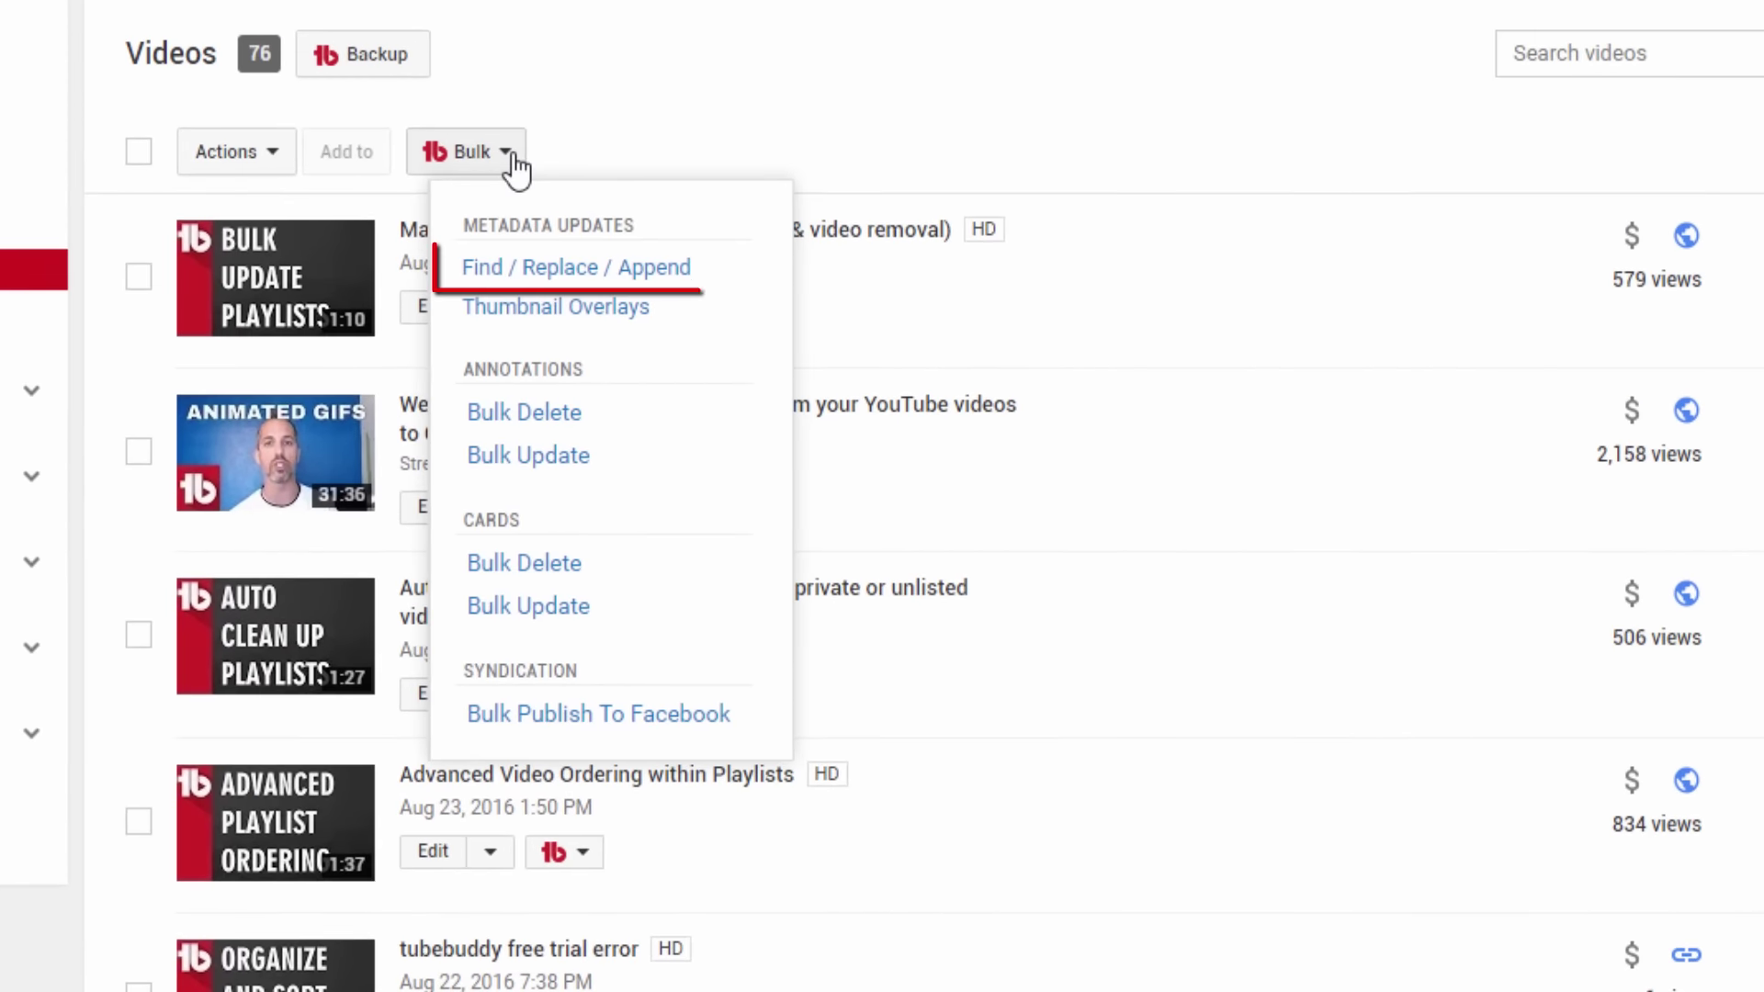
{"action": "left_click", "coordinate": [497, 276]}
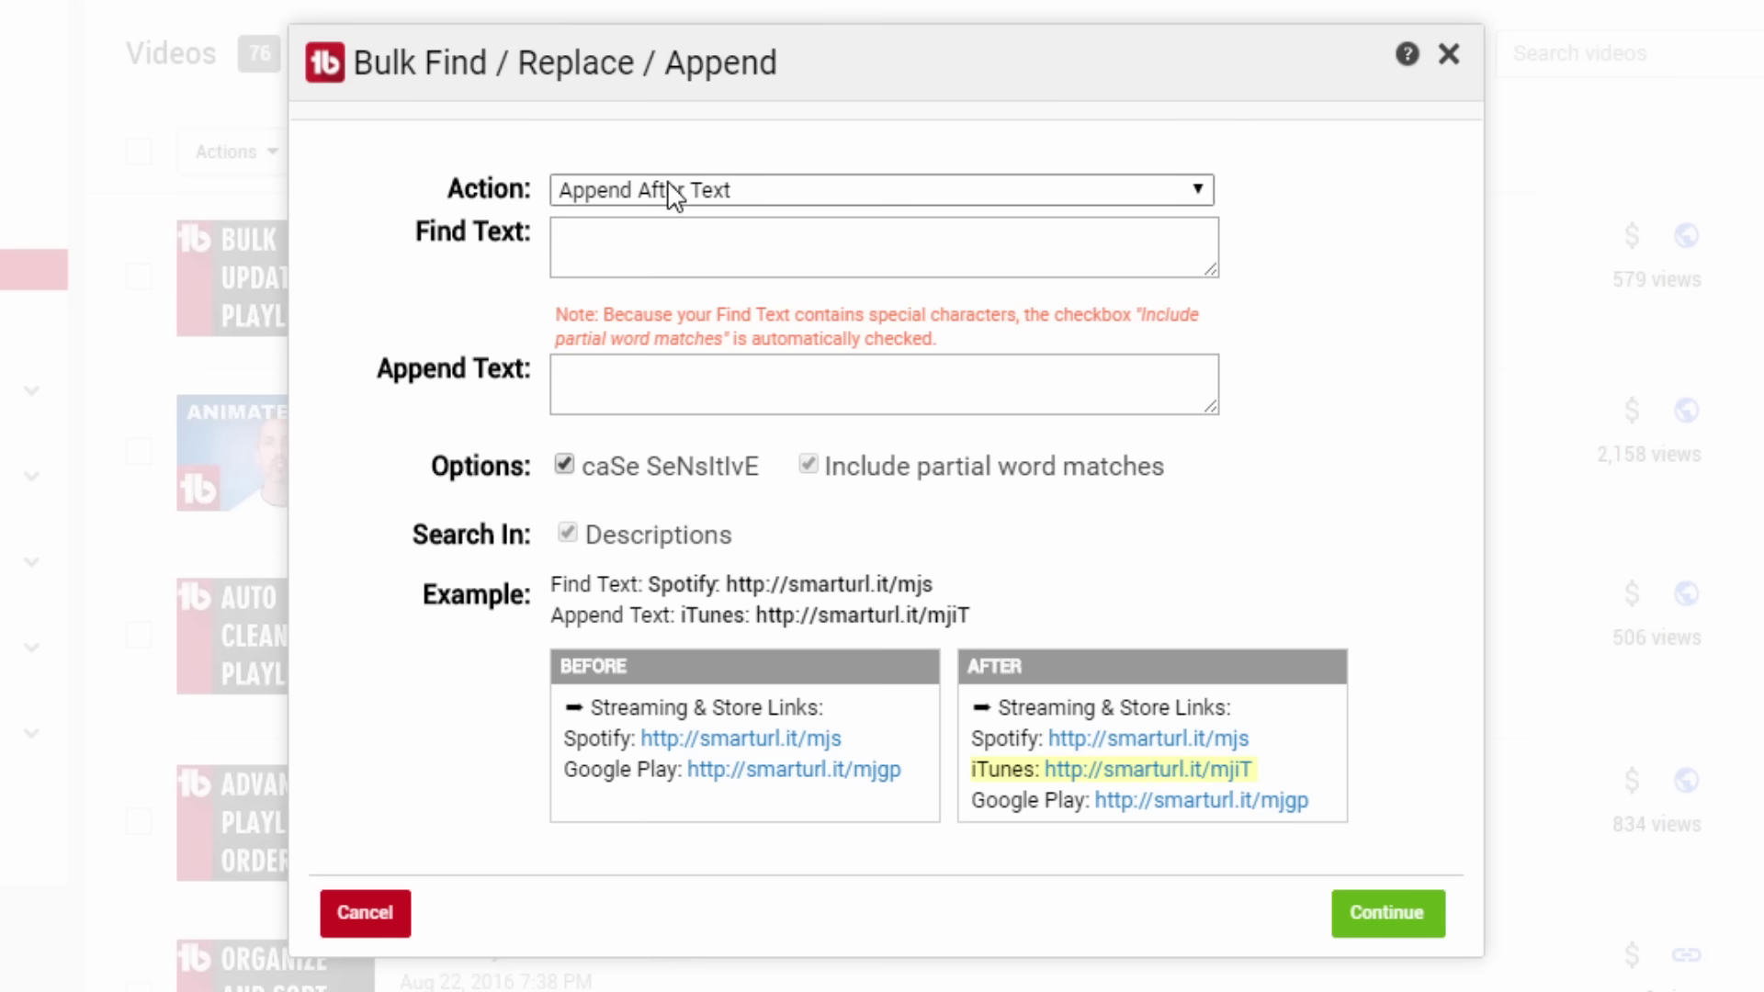
{"action": "left_click", "coordinate": [652, 201]}
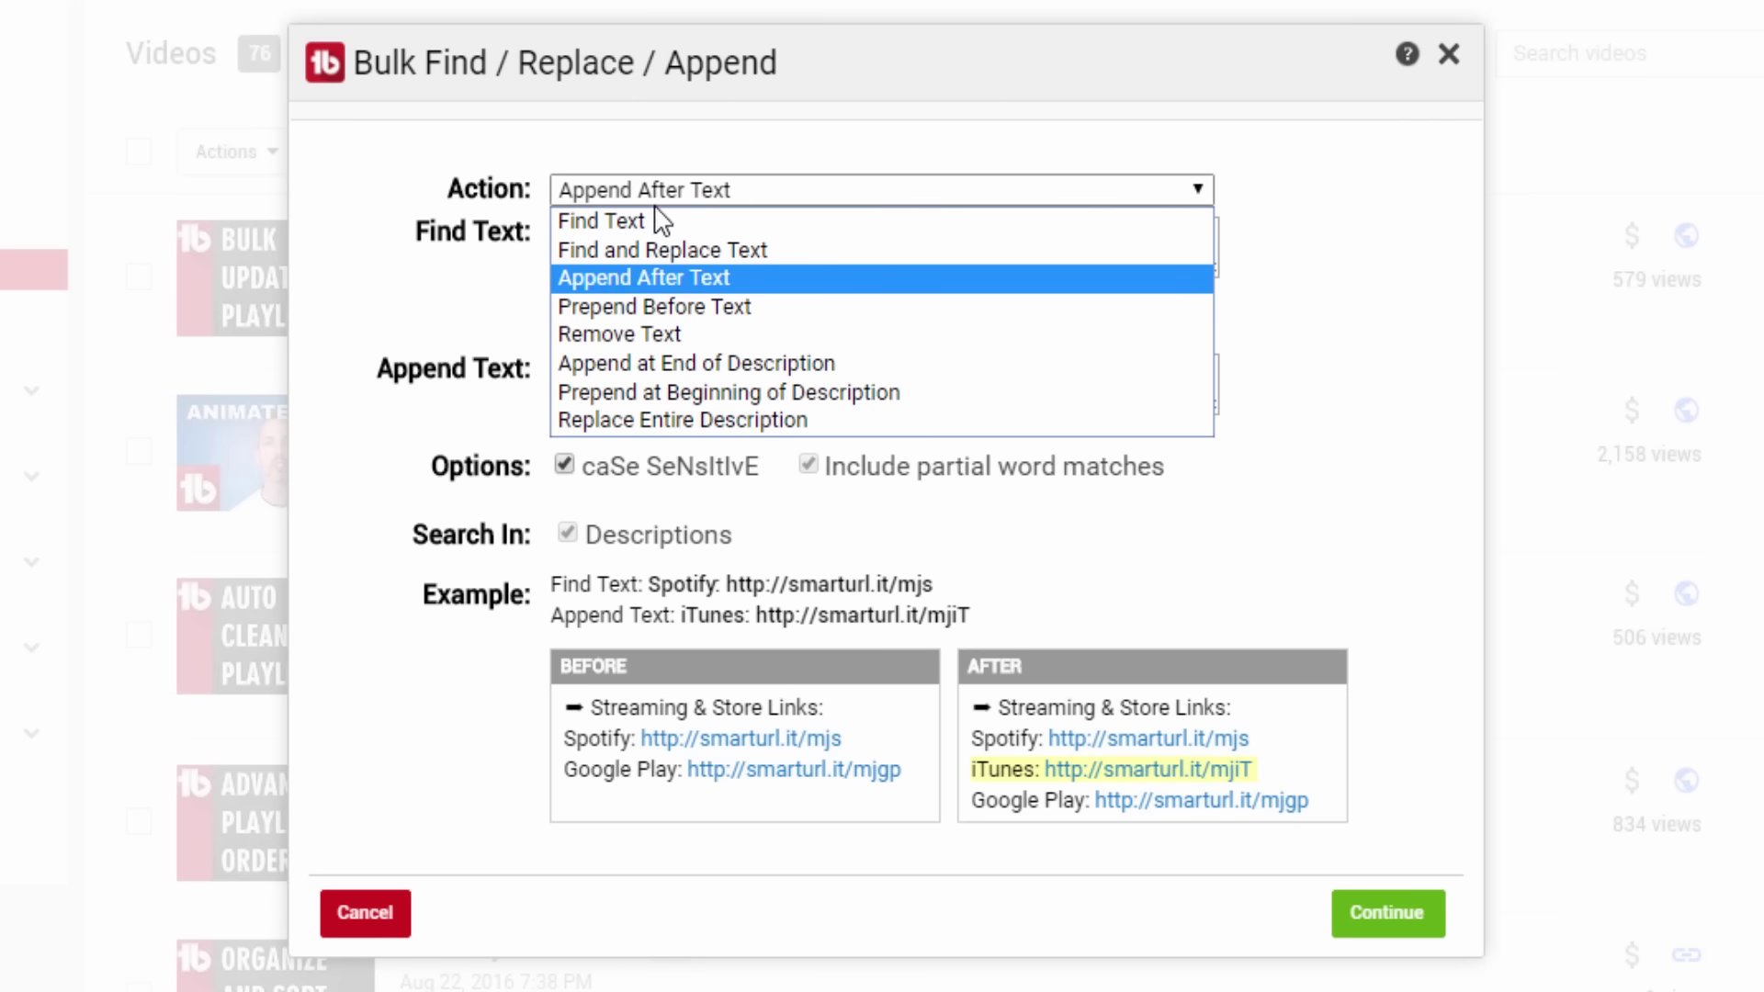
{"action": "left_click", "coordinate": [675, 289]}
{"action": "left_click", "coordinate": [672, 255]}
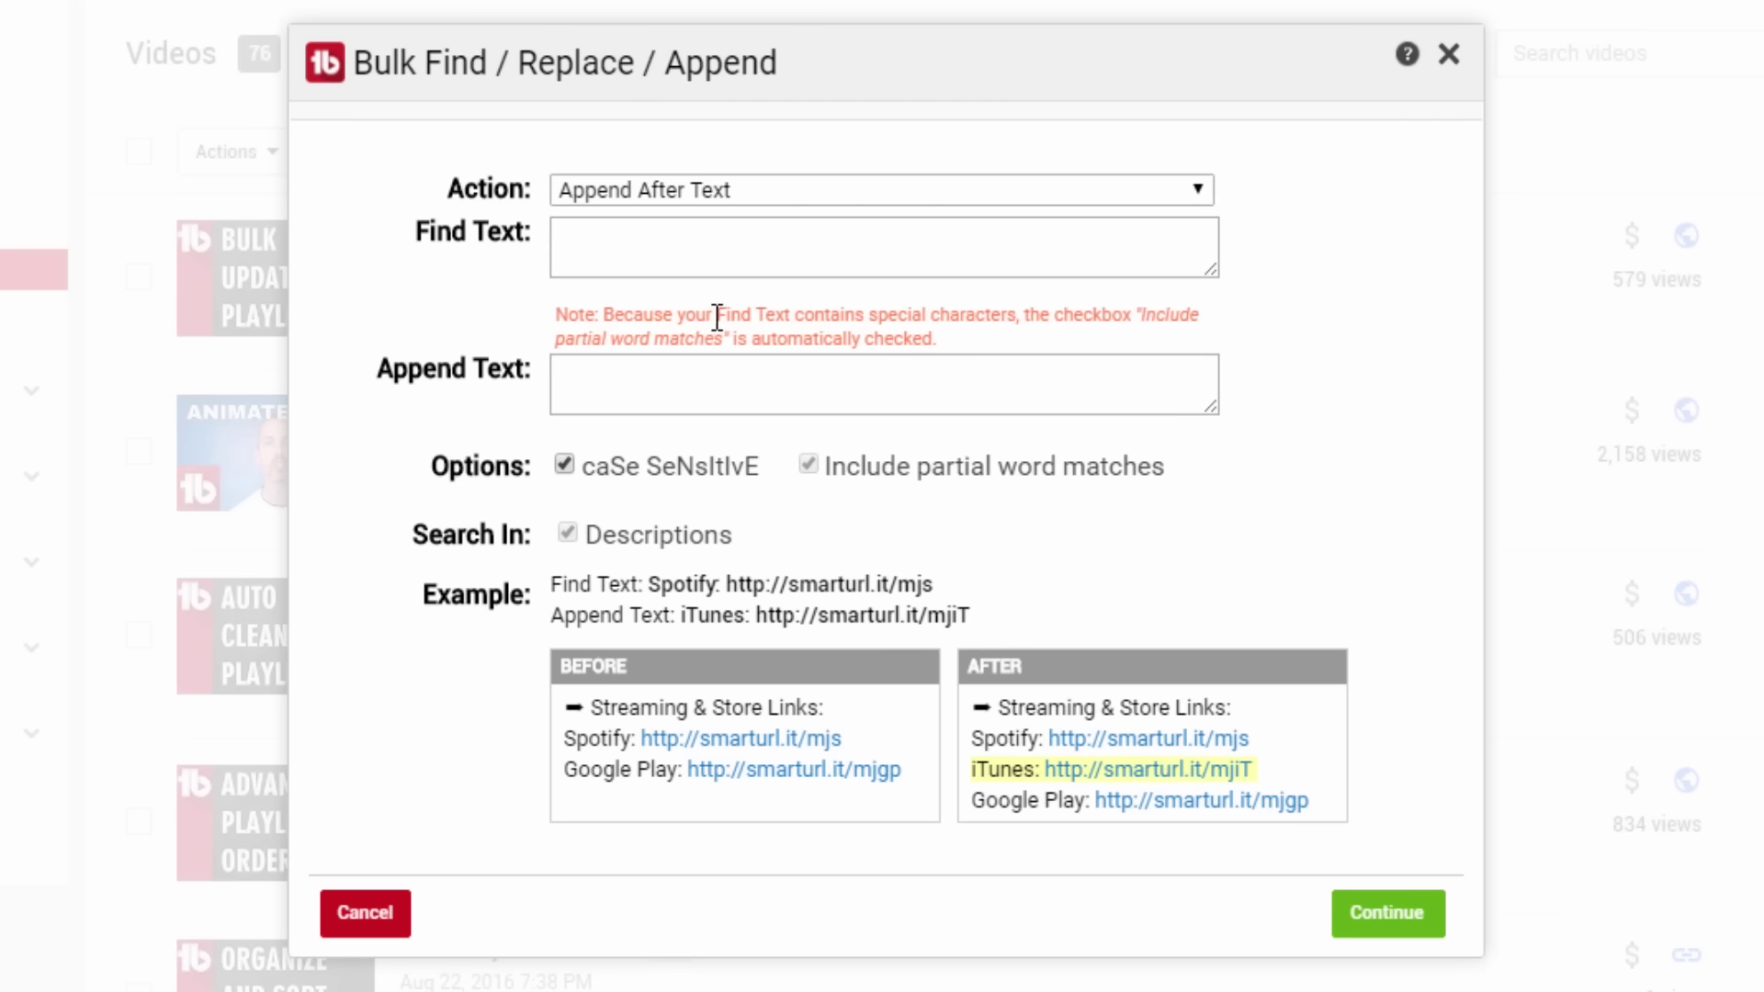
{"action": "type", "text": "twi"}
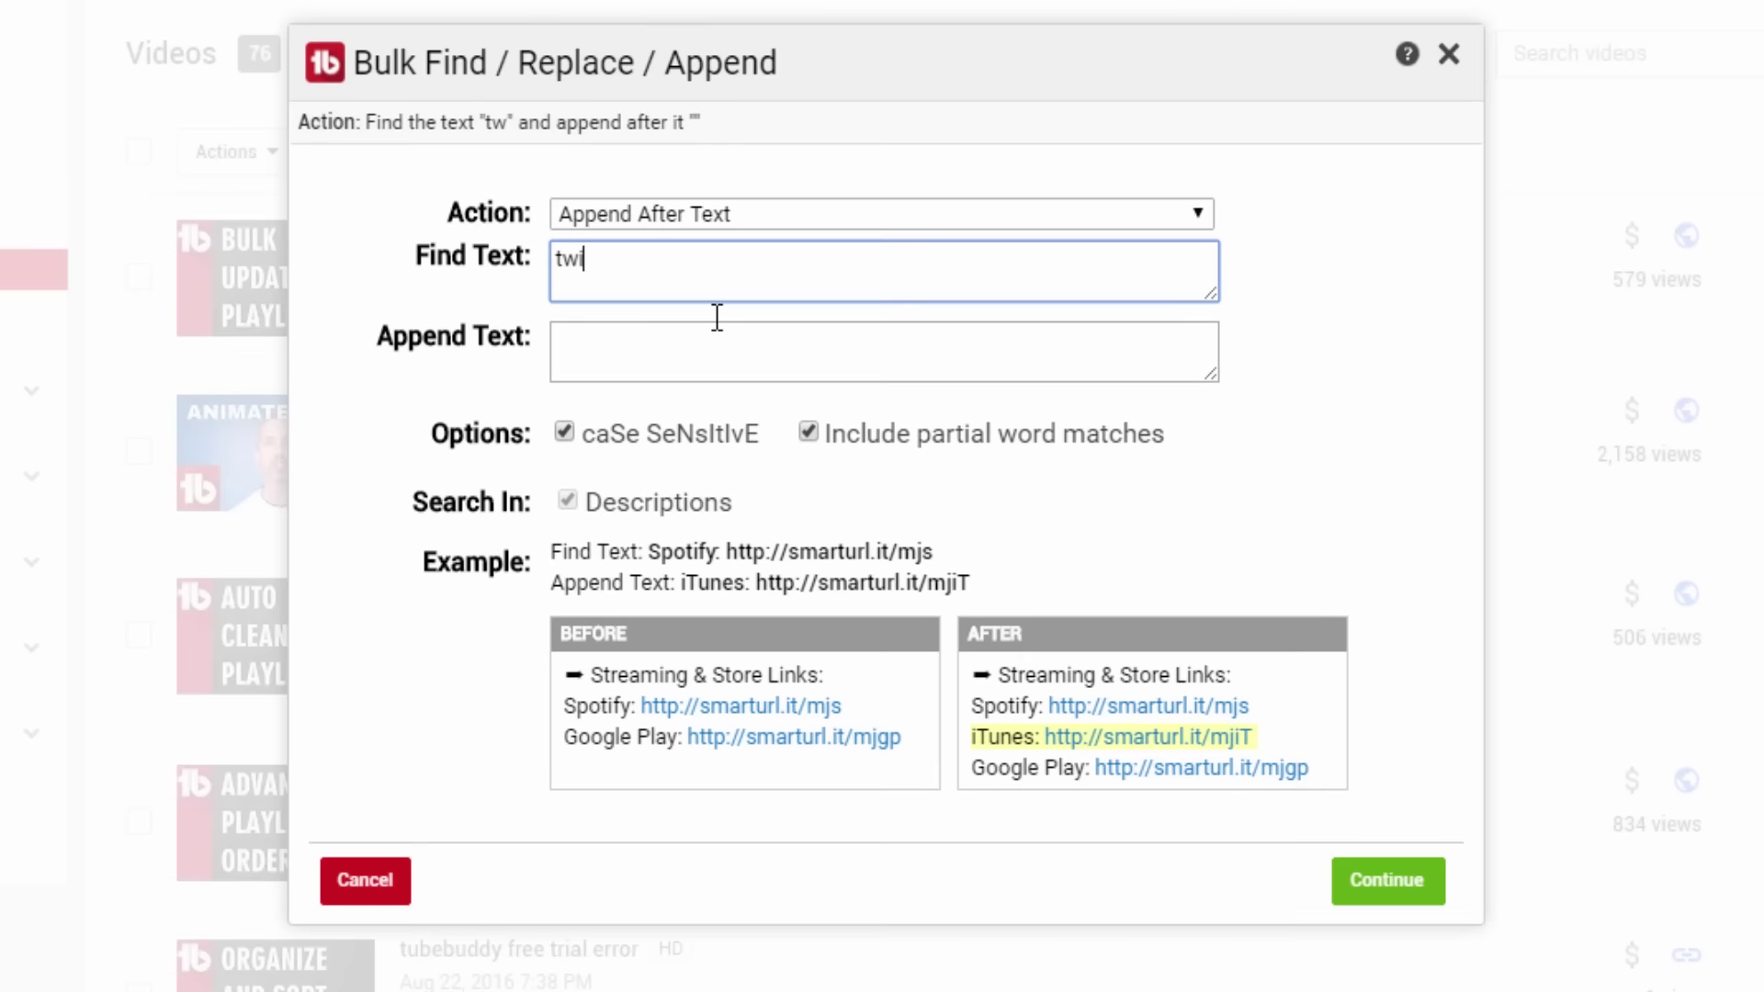
{"action": "type", "text": "tter.com/xyz"}
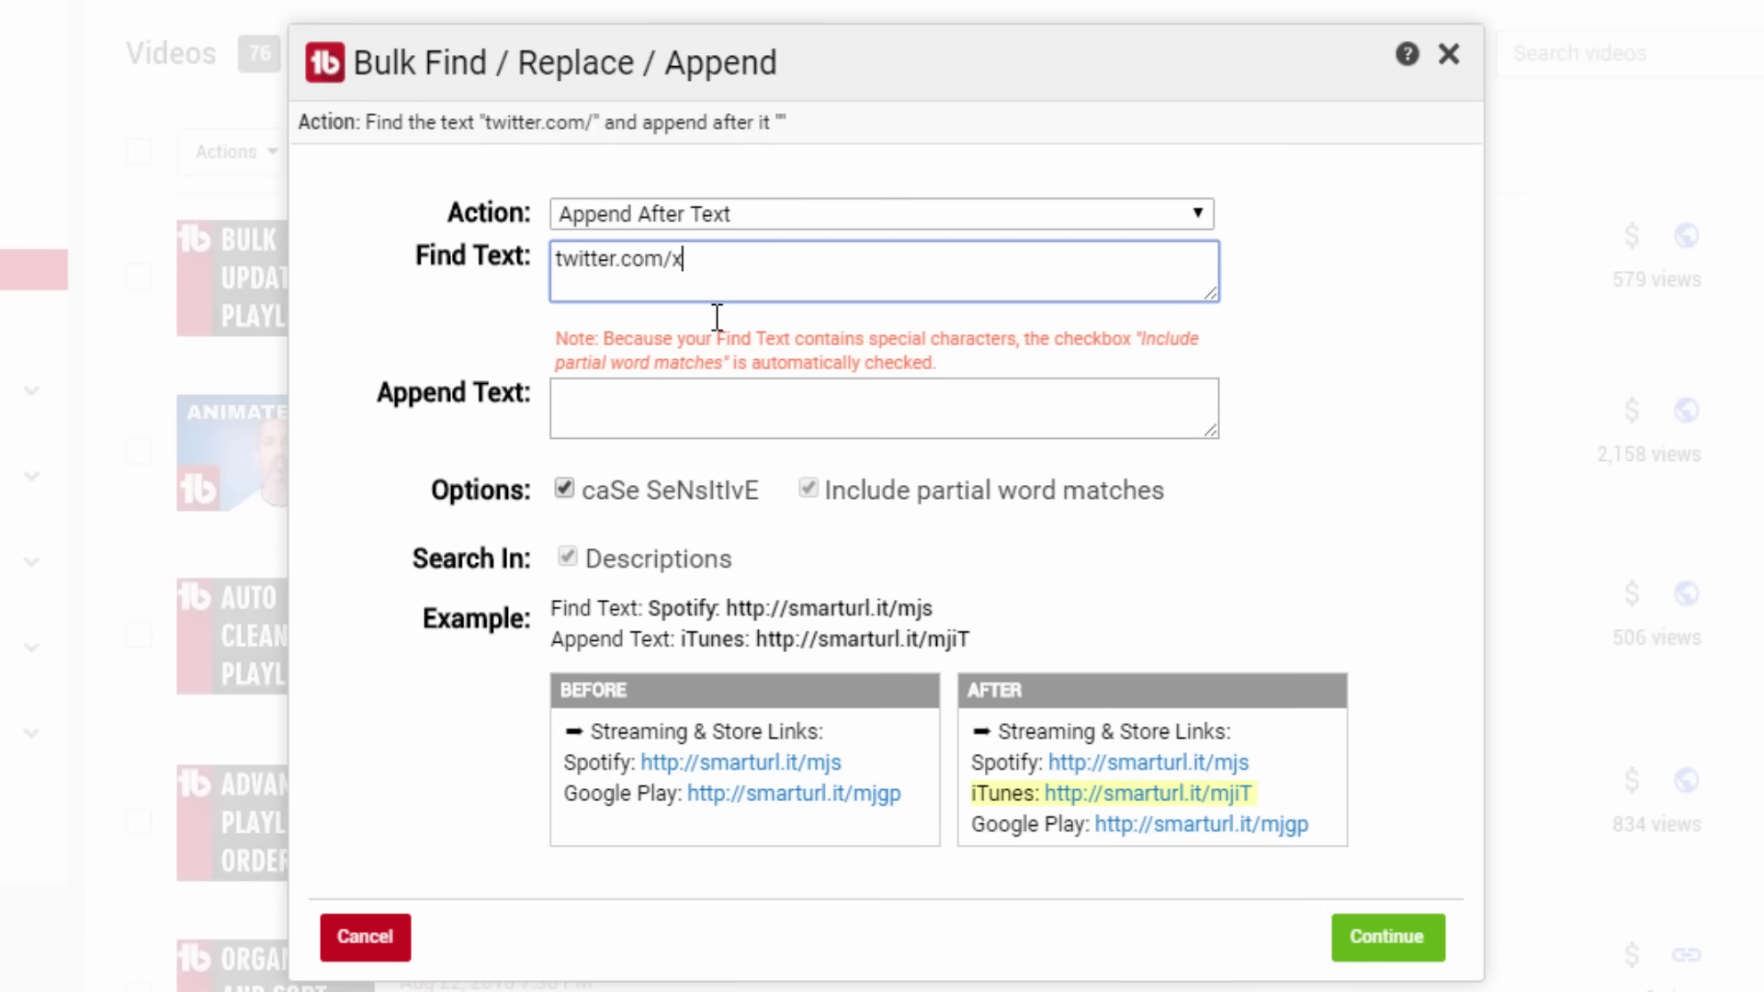
{"action": "left_click", "coordinate": [699, 395]}
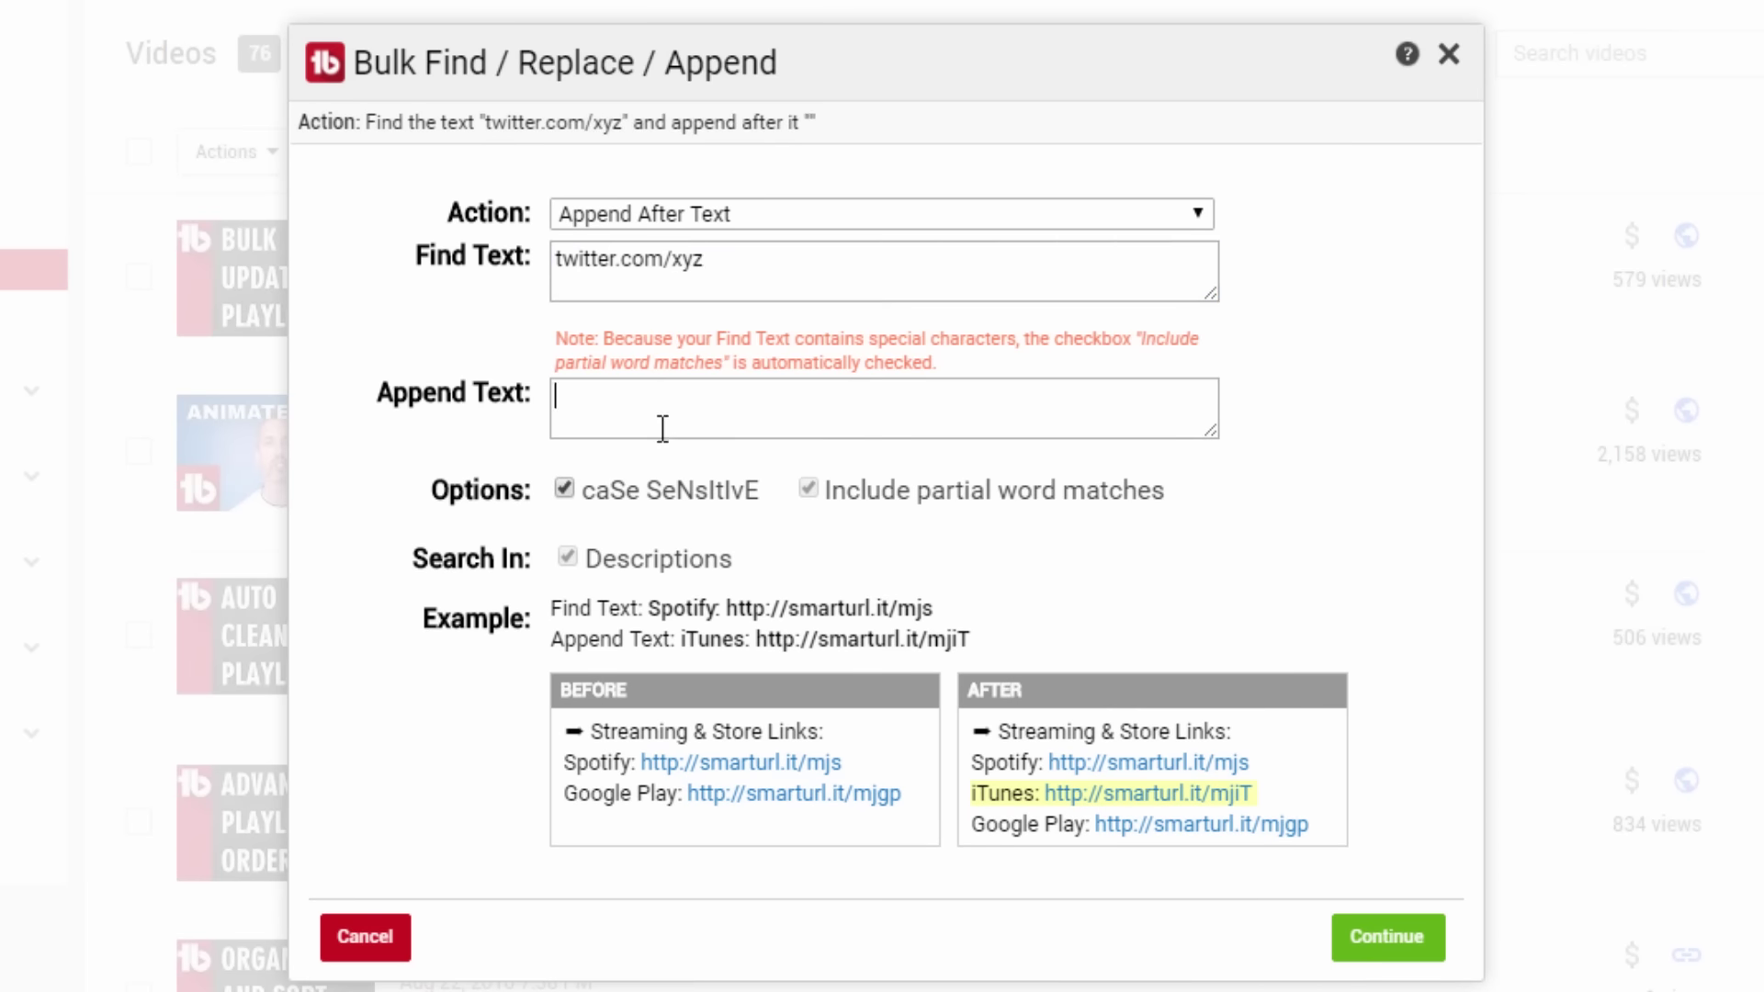
{"action": "right_click", "coordinate": [661, 430]}
{"action": "left_click", "coordinate": [773, 641]}
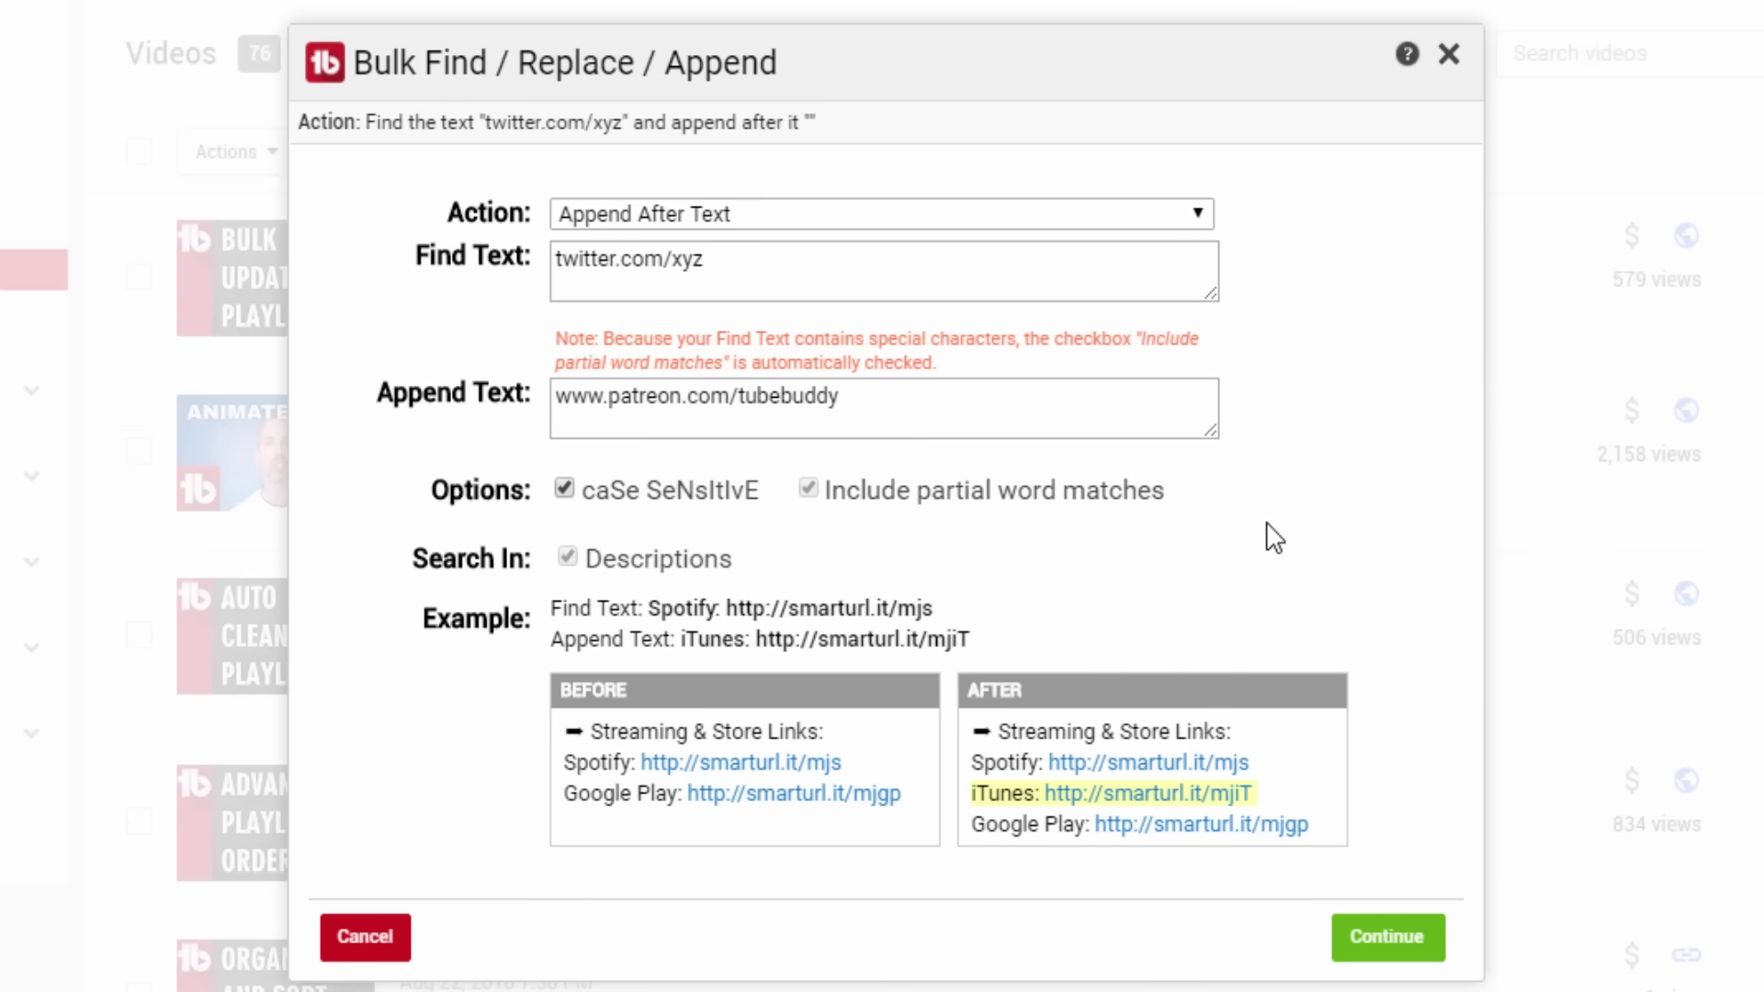
Continue to video selection, then cancel the bulk append without applying it.
{"action": "left_click", "coordinate": [1397, 937]}
{"action": "left_click", "coordinate": [1410, 825]}
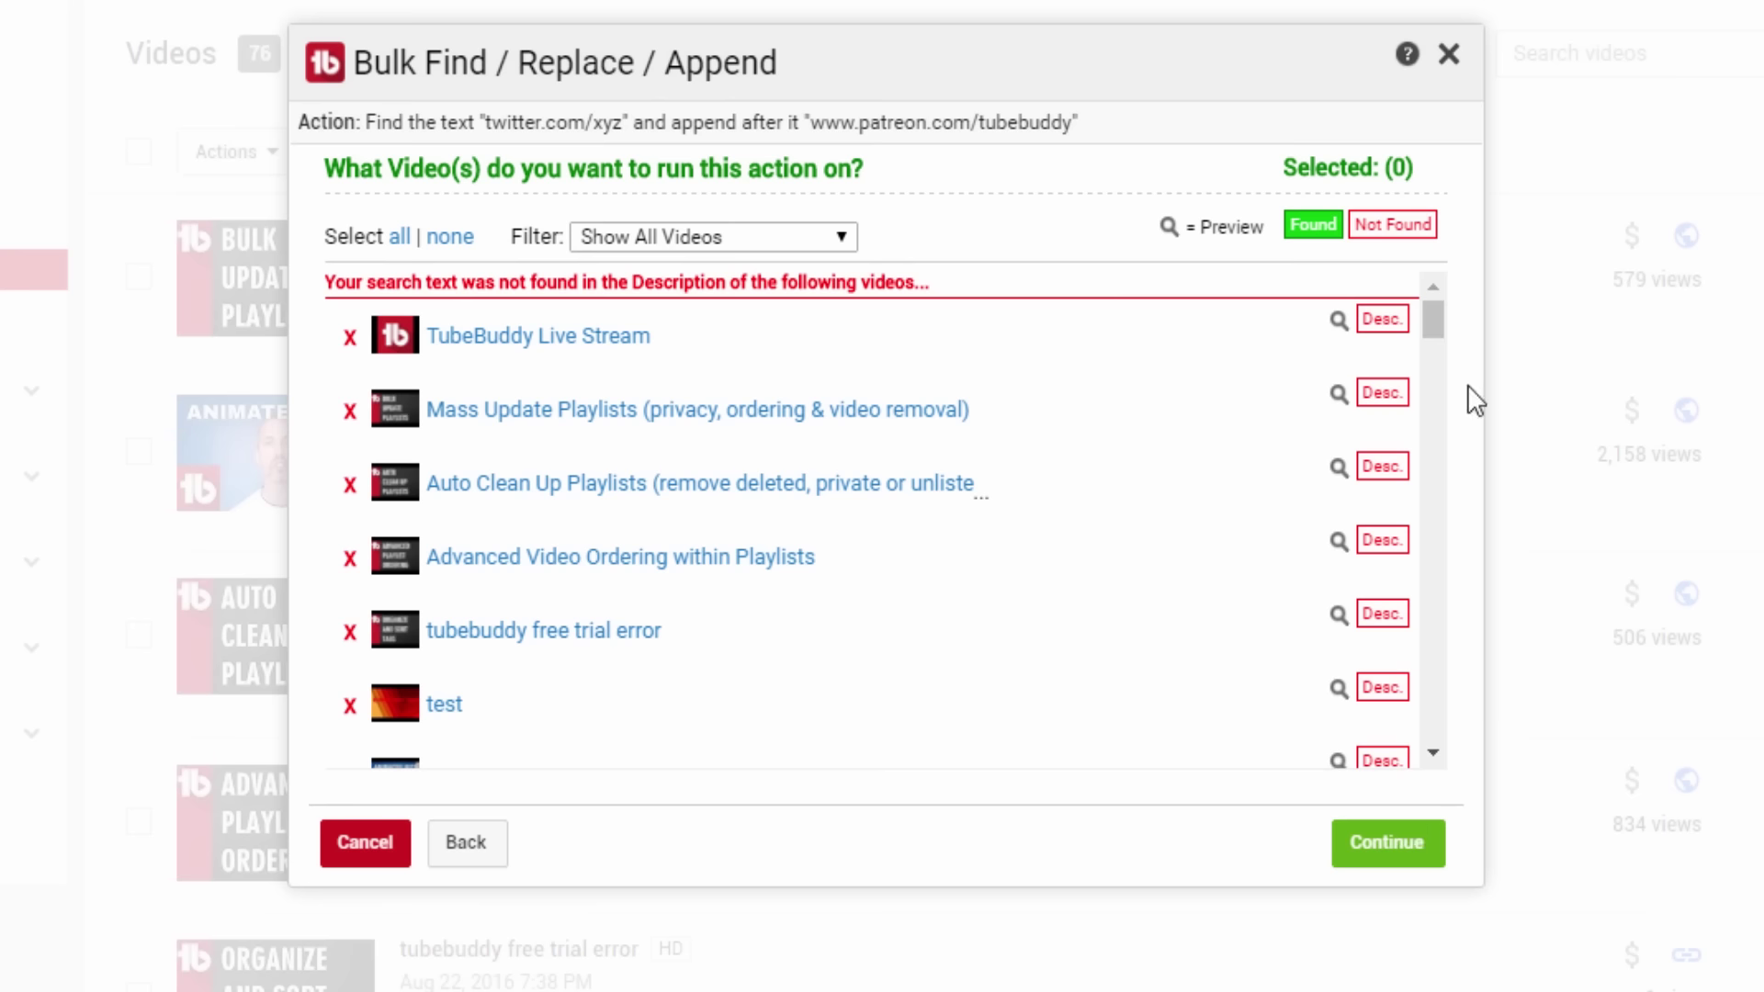
{"action": "left_click_drag", "start_coordinate": [1437, 326], "coordinate": [1430, 290]}
{"action": "left_click", "coordinate": [378, 841]}
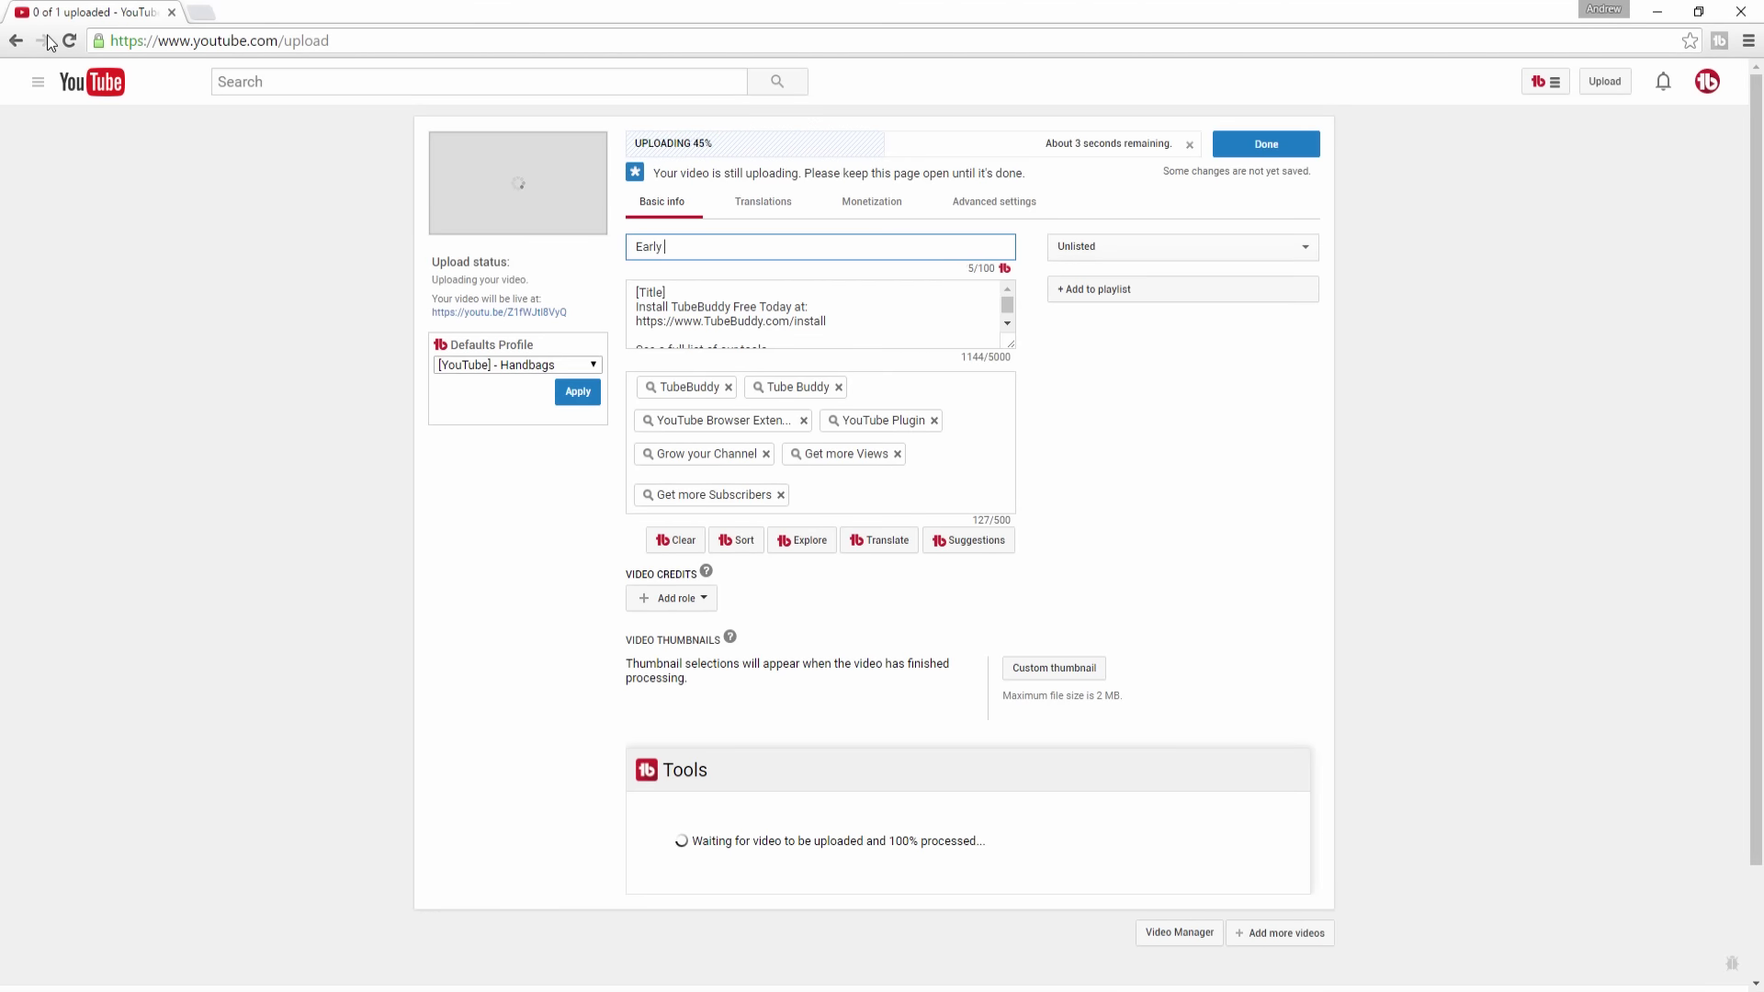
Title the upload 'Early Access!' and schedule it to go Public on 09/07/2016 at 9:30 AM.
{"action": "type", "text": "Access!"}
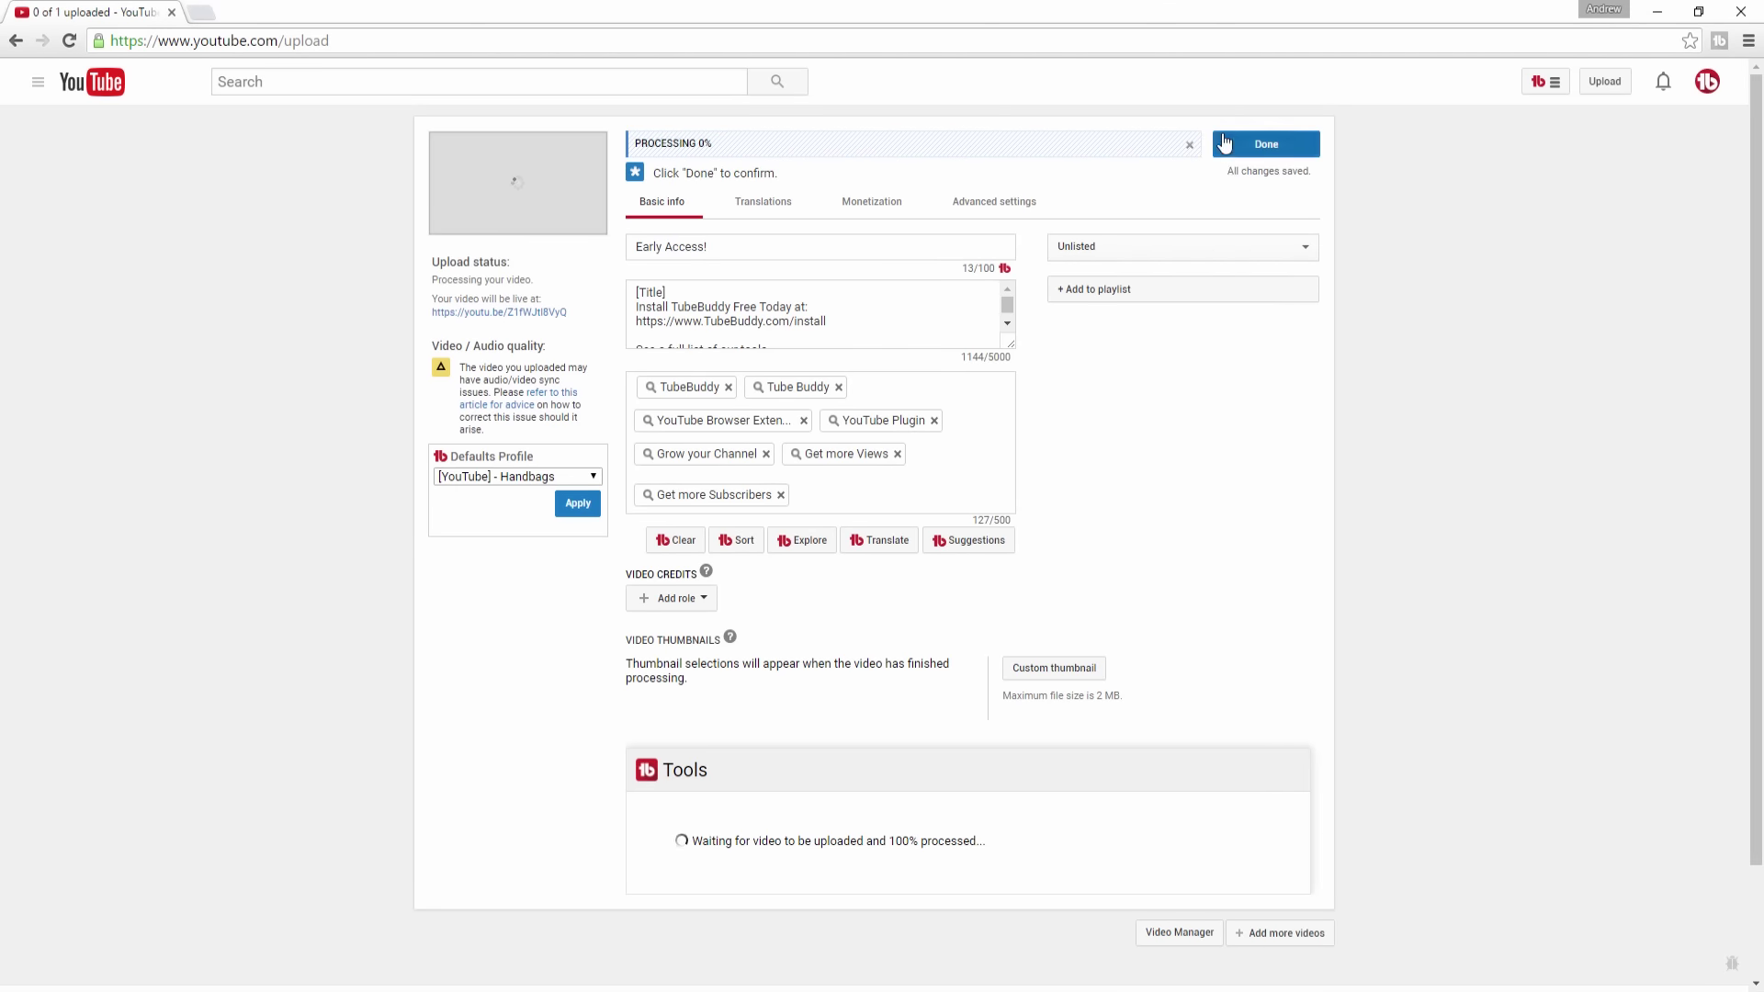
{"action": "left_click", "coordinate": [1266, 144]}
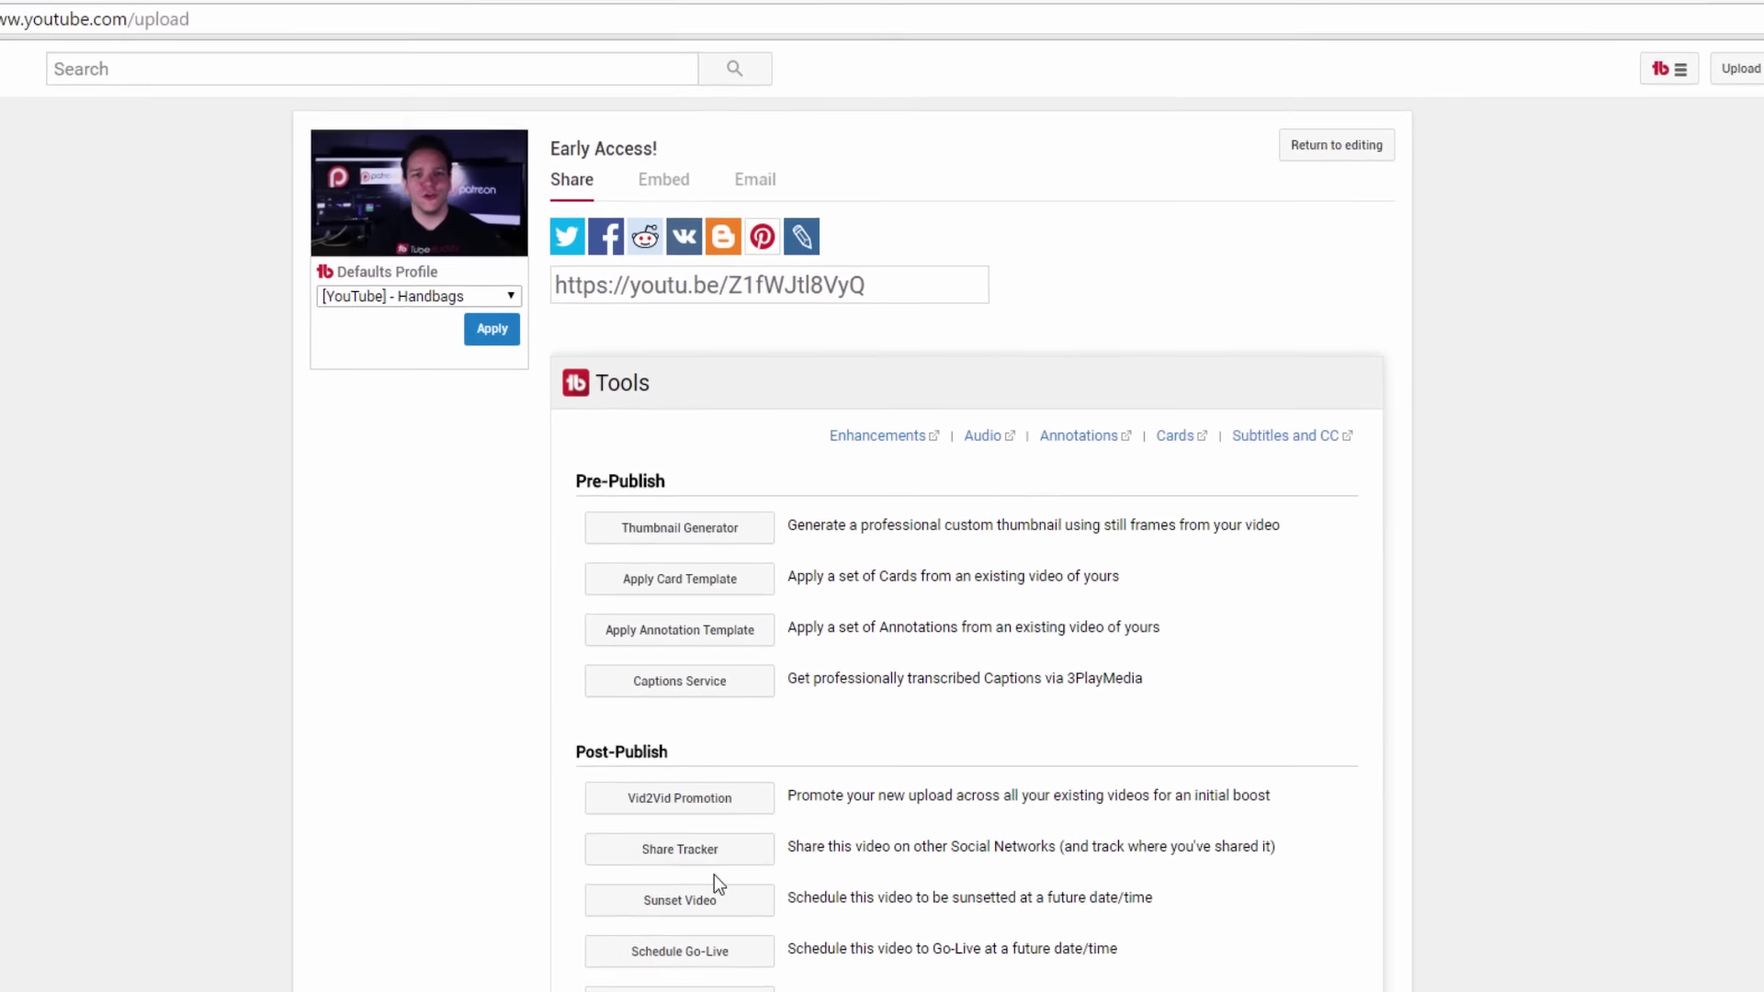
{"action": "left_click", "coordinate": [680, 951]}
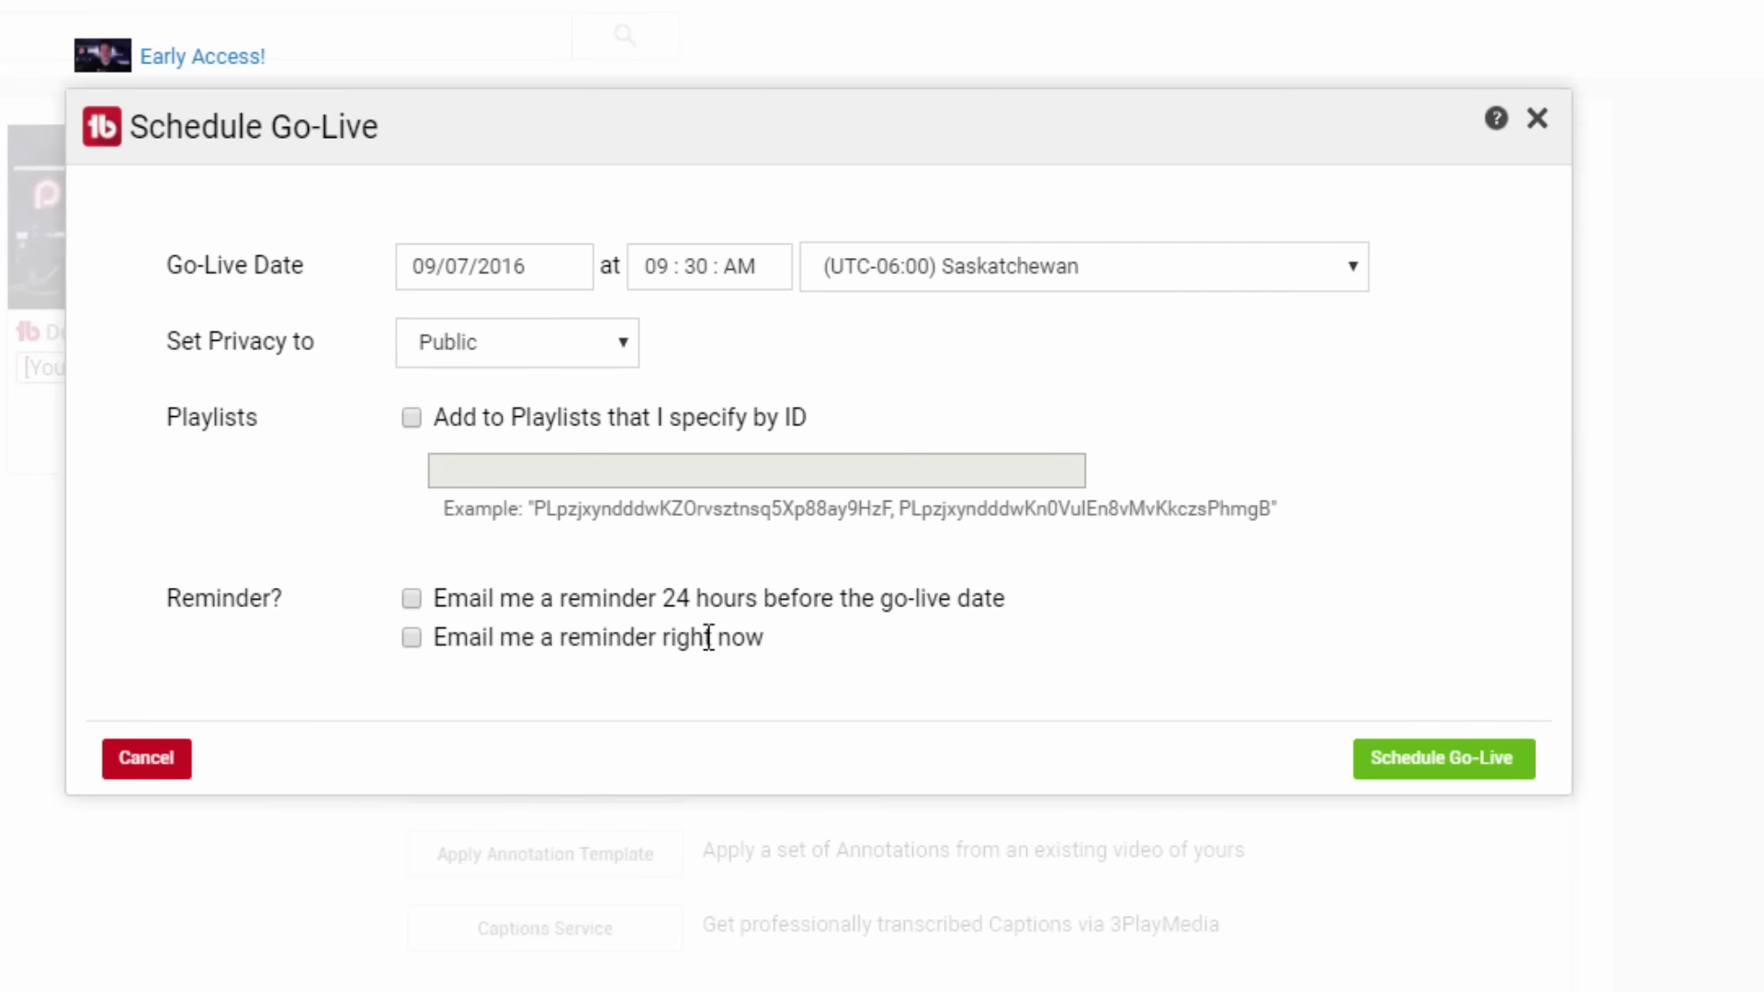
{"action": "left_click", "coordinate": [1398, 775]}
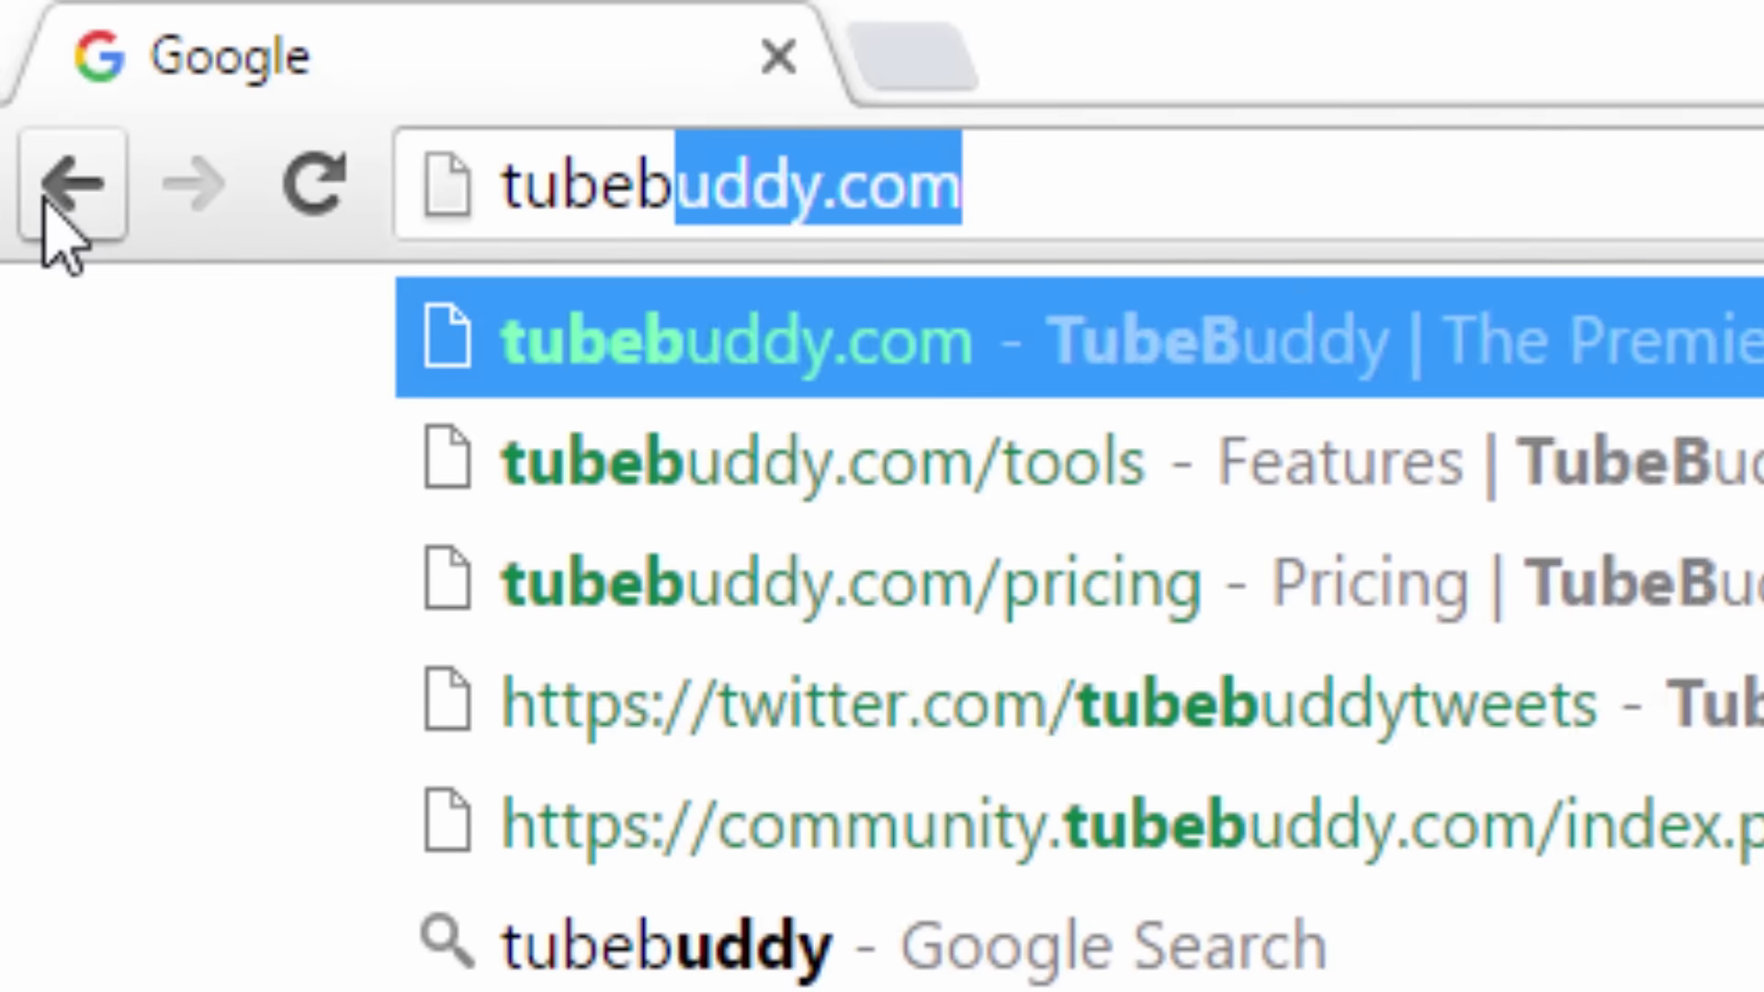
{"action": "key", "text": "Return"}
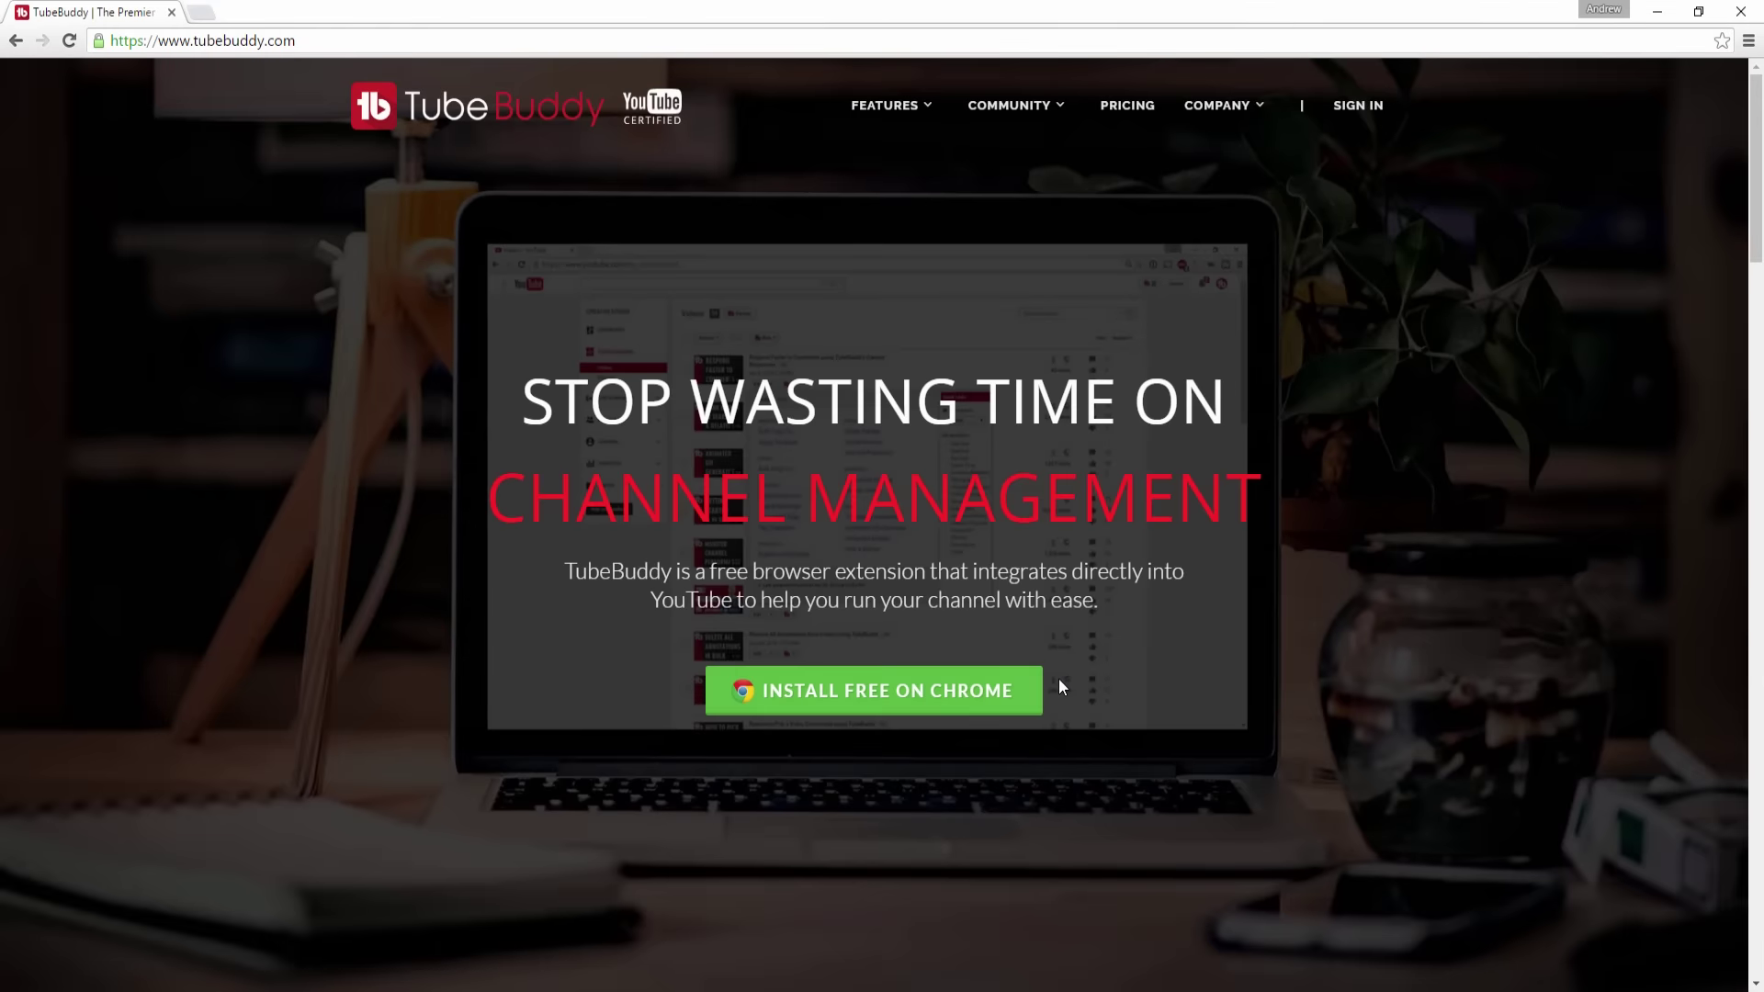
Visit the TubeBuddy community forums and scroll through the TubeBuddy Express podcast episodes.
{"action": "left_click", "coordinate": [951, 704]}
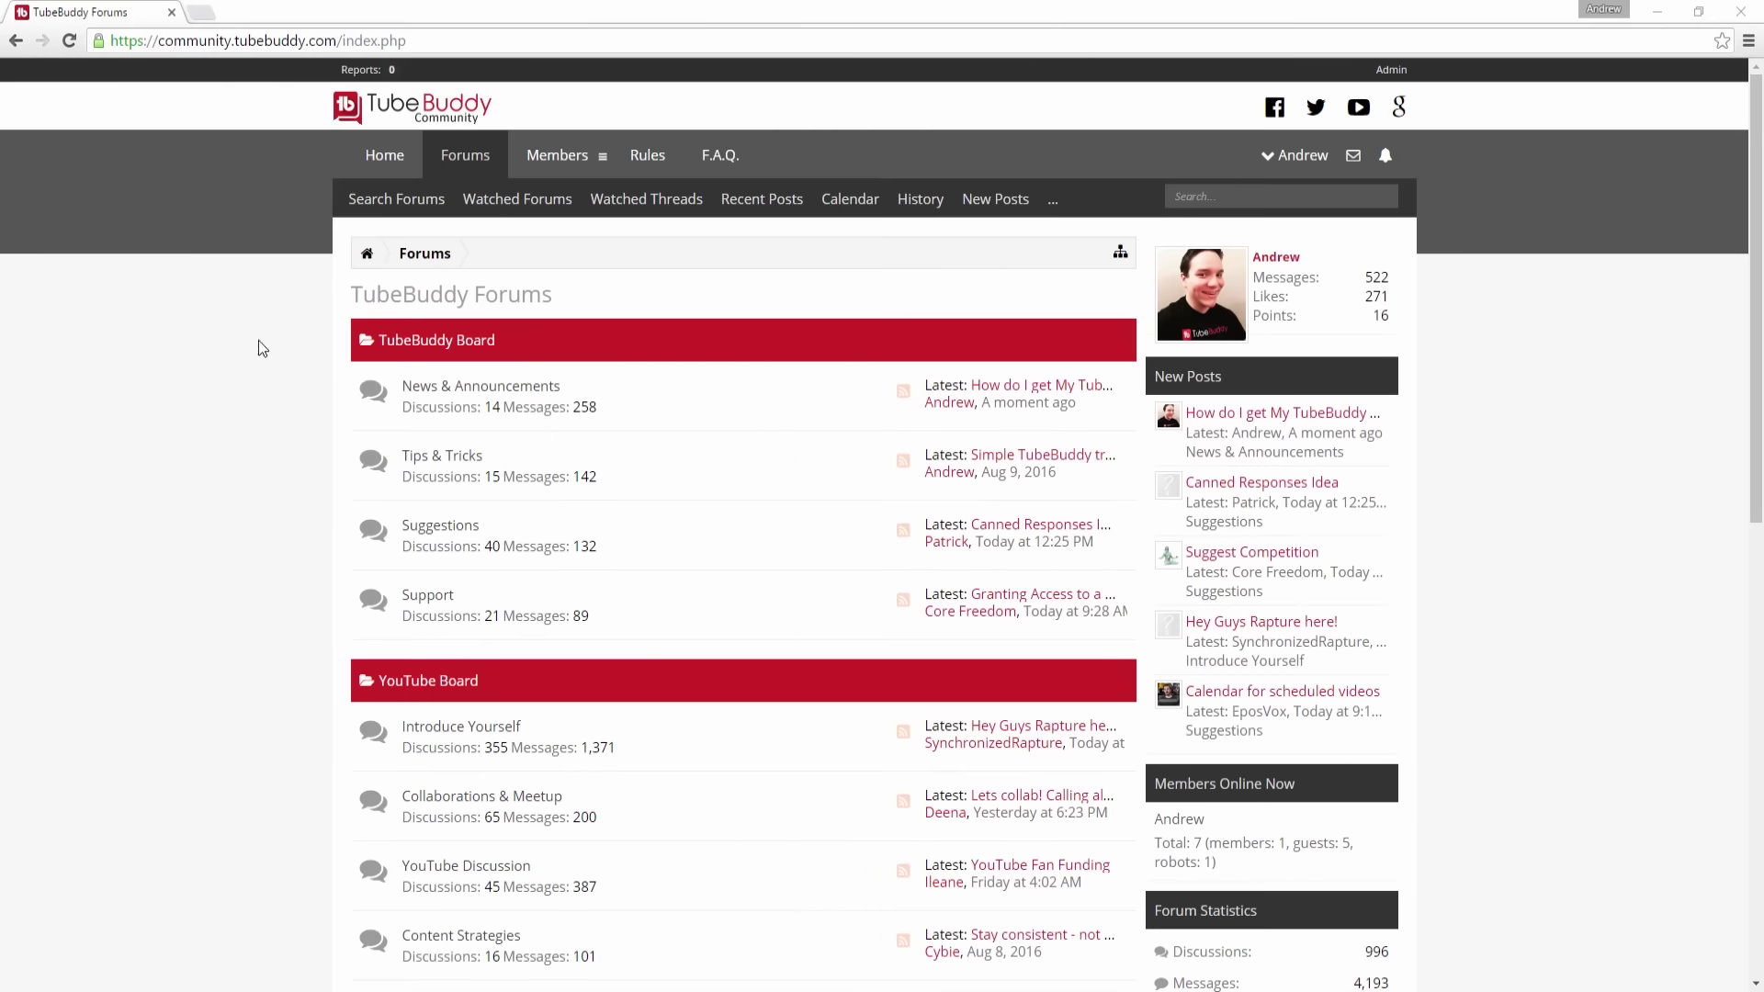
{"action": "scroll", "coordinate": [410, 634], "scroll_direction": "down", "scroll_amount": 13}
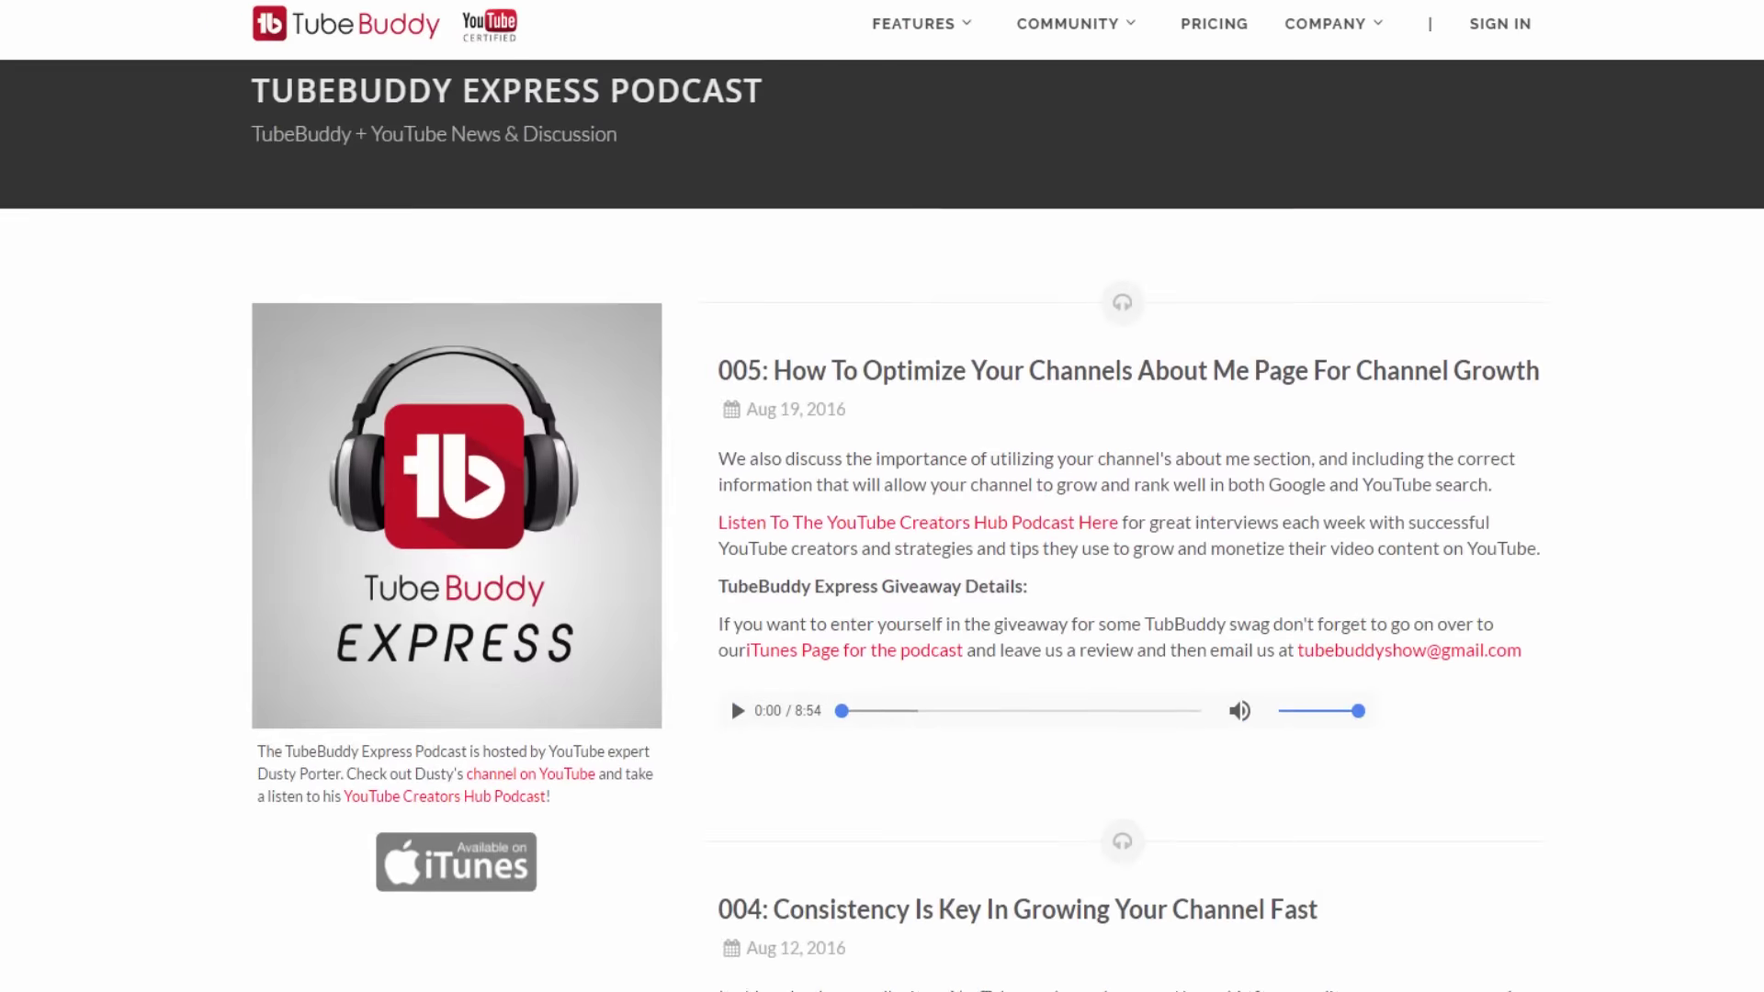
{"action": "scroll", "coordinate": [882, 523], "scroll_direction": "down", "scroll_amount": 14}
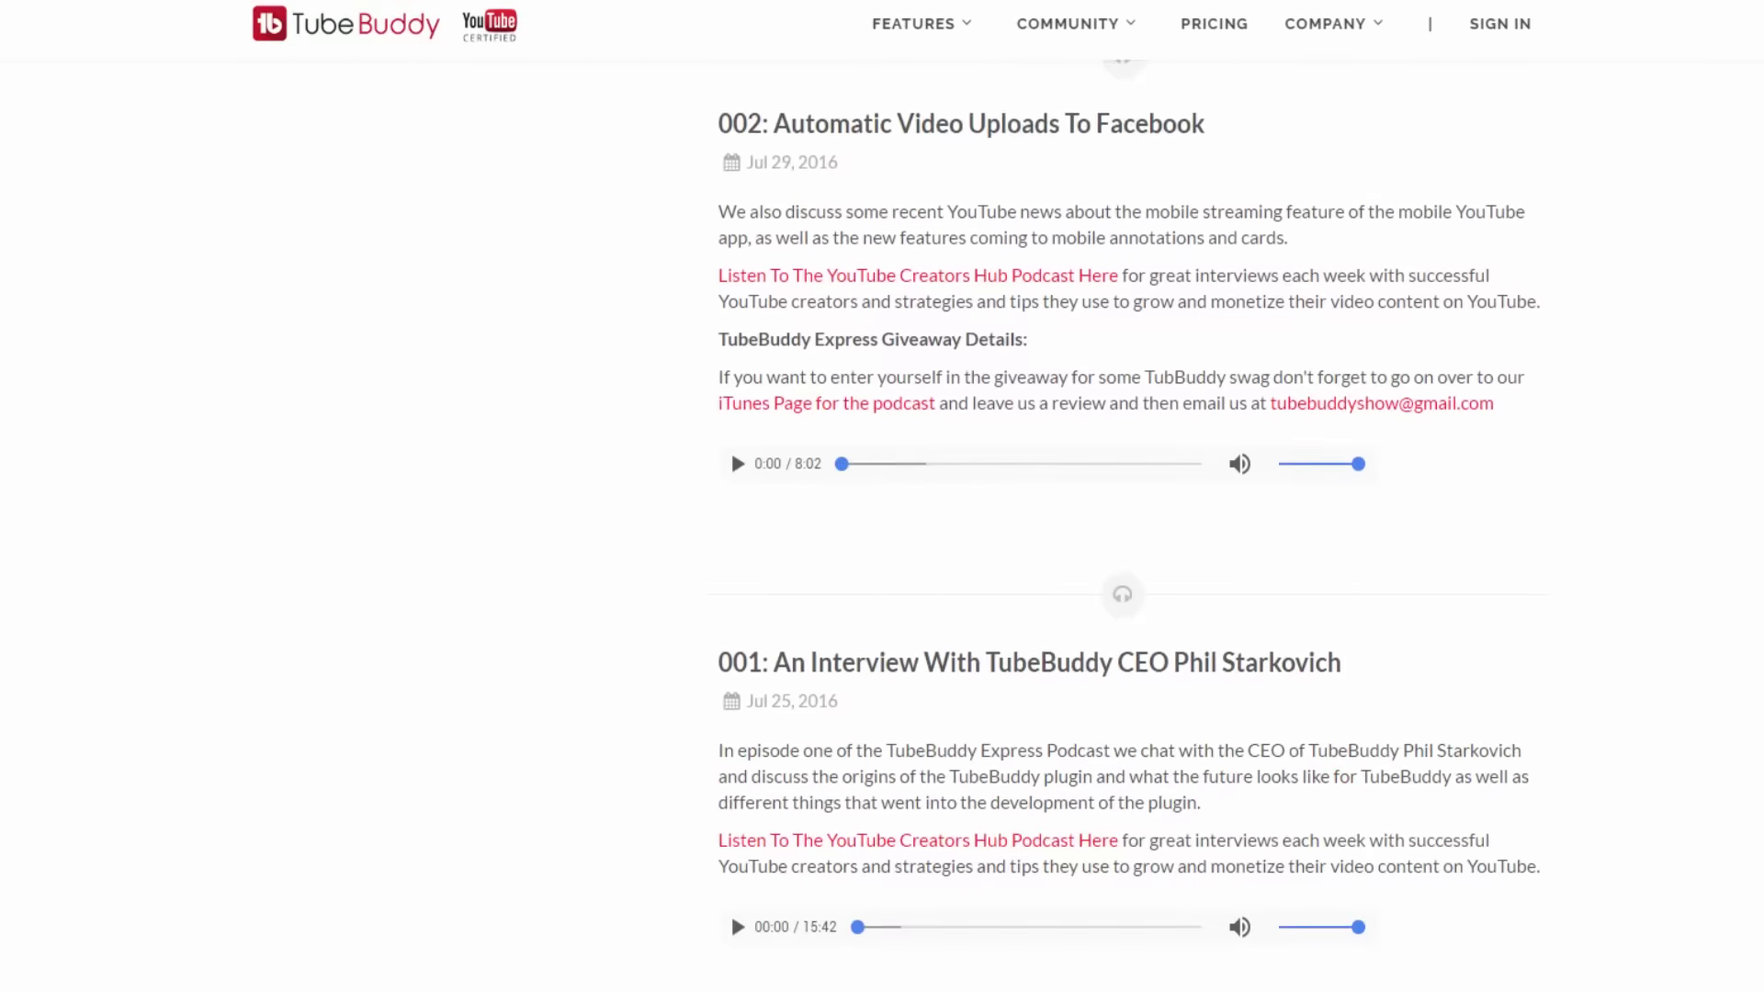
{"action": "scroll", "coordinate": [1128, 496], "scroll_direction": "down", "scroll_amount": 7}
{"action": "scroll", "coordinate": [1128, 497], "scroll_direction": "up", "scroll_amount": 11}
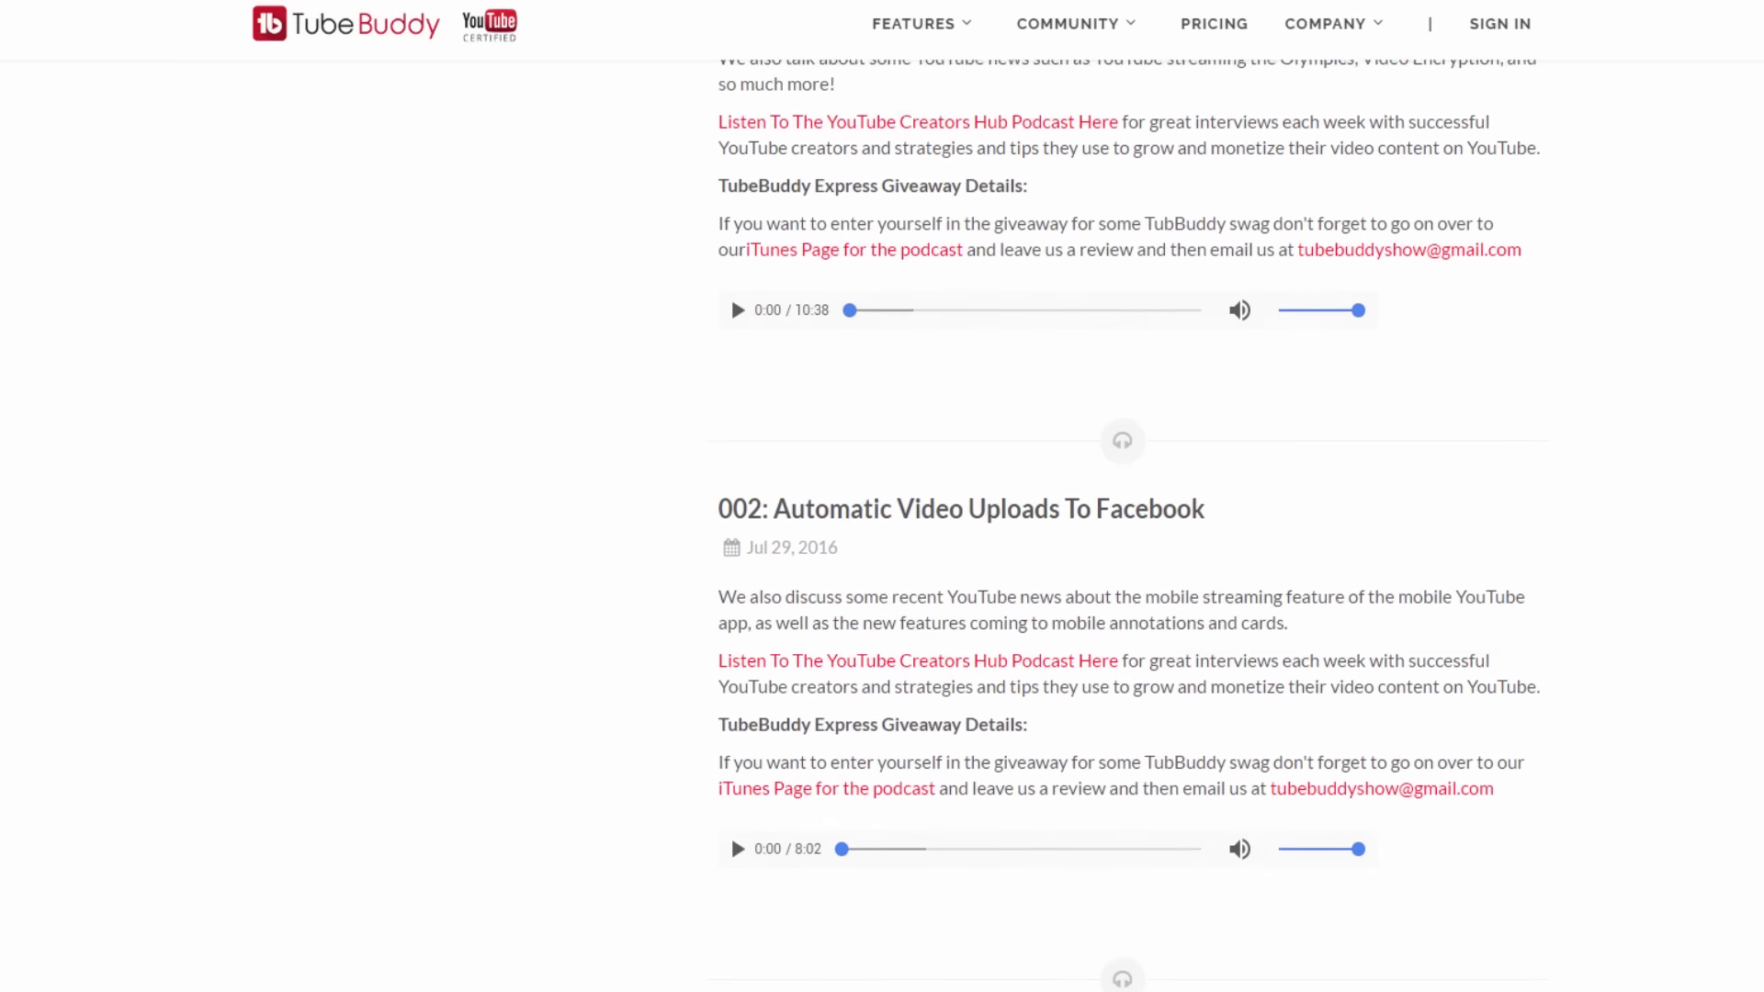
{"action": "scroll", "coordinate": [1128, 496], "scroll_direction": "up", "scroll_amount": 12}
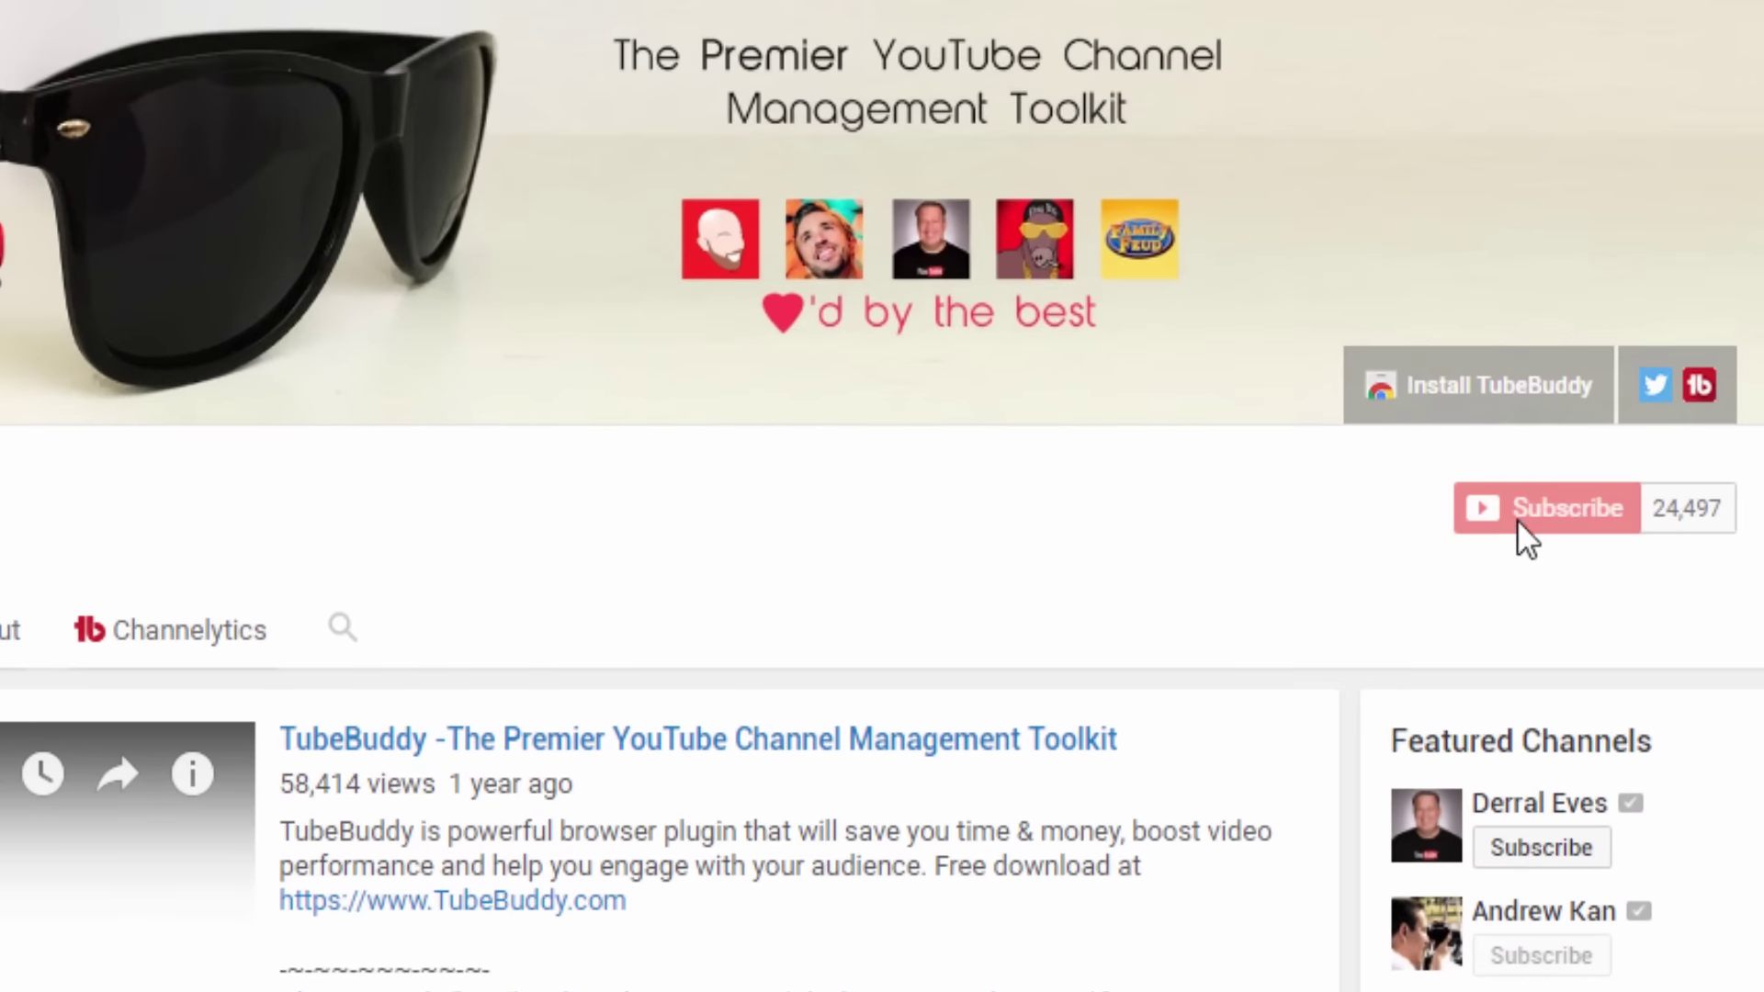
Subscribe to TubeBuddy's own YouTube channel.
{"action": "left_click", "coordinate": [1518, 521]}
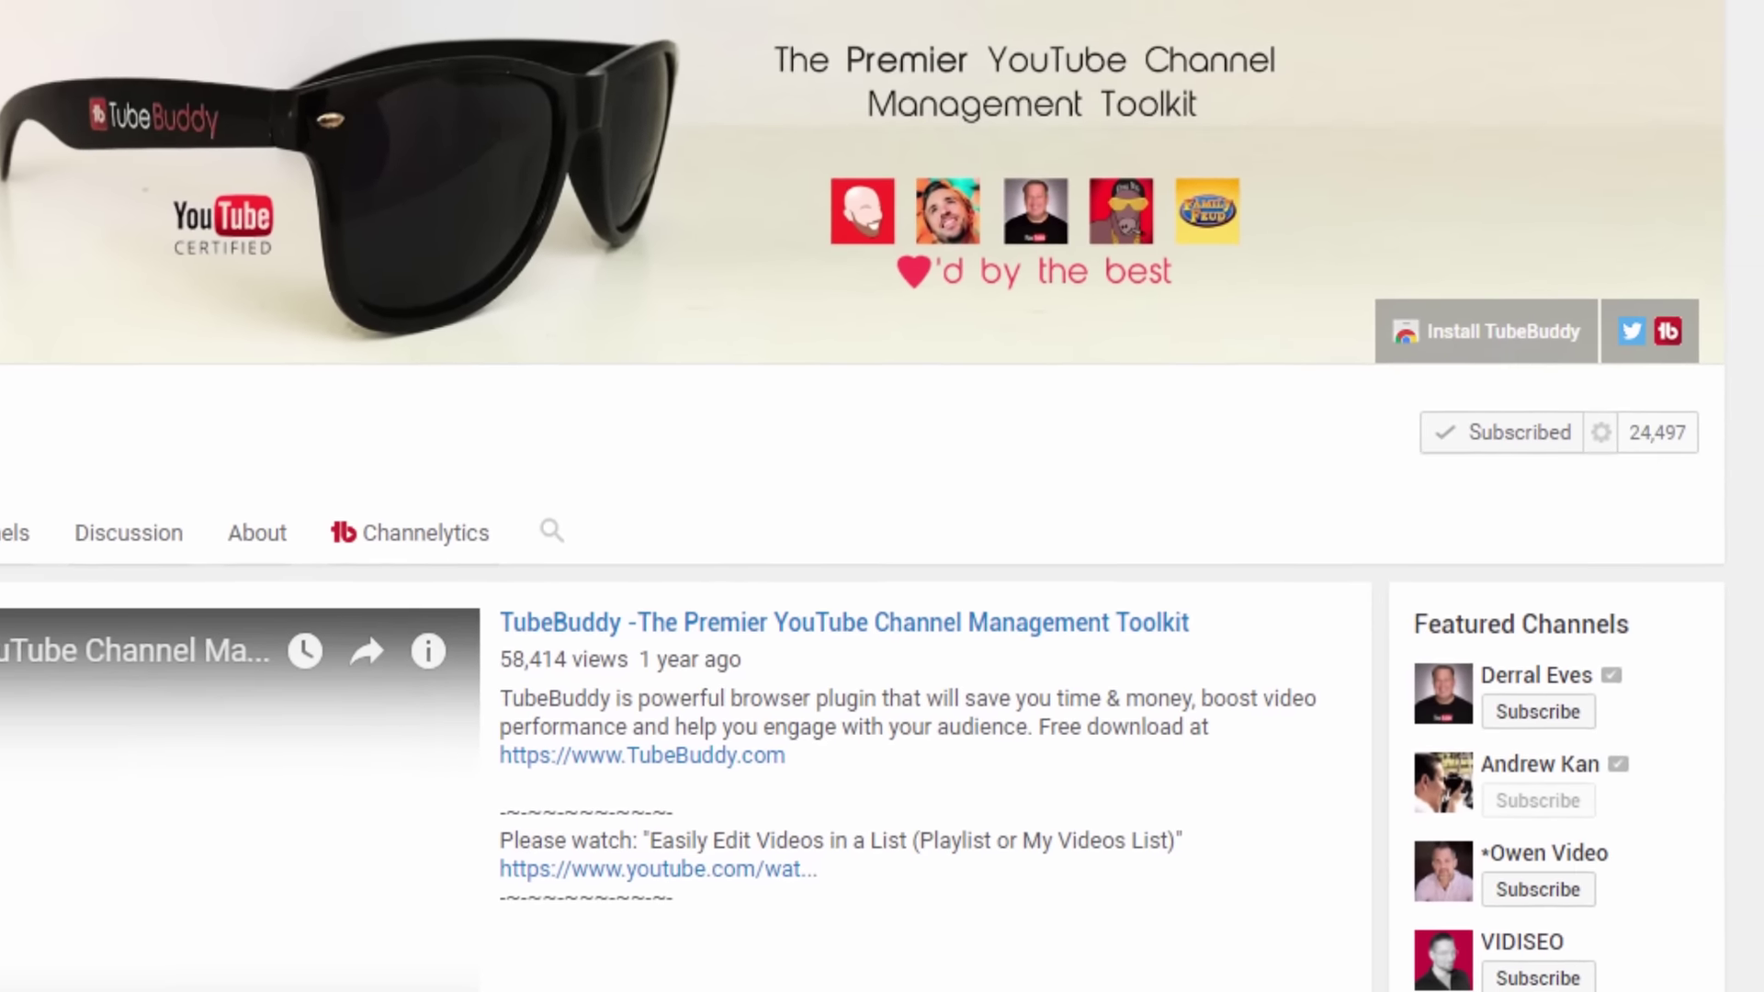